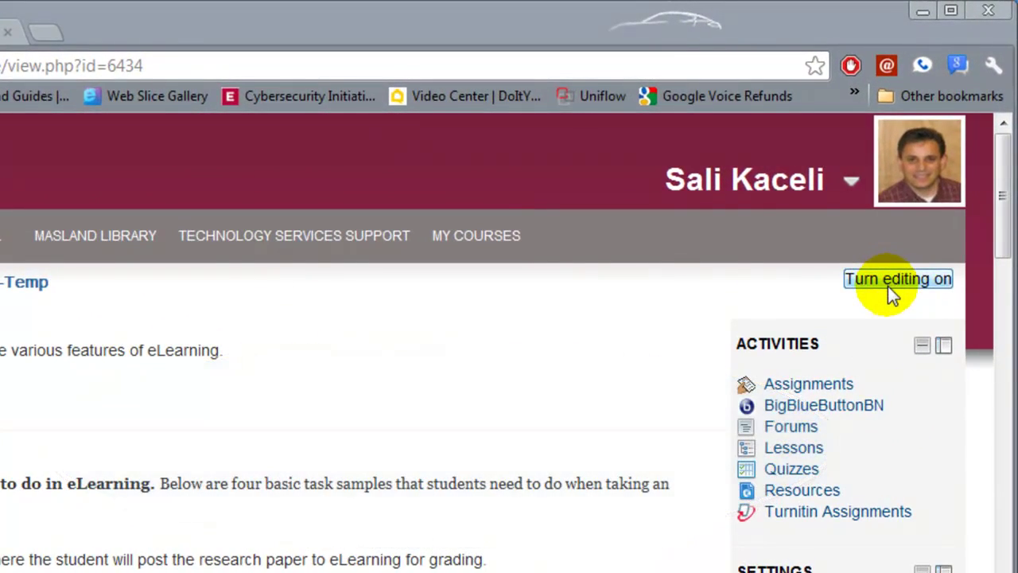
- Turn on course editing and add a new Turnitin Assignment activity to Topic 1
click(889, 281)
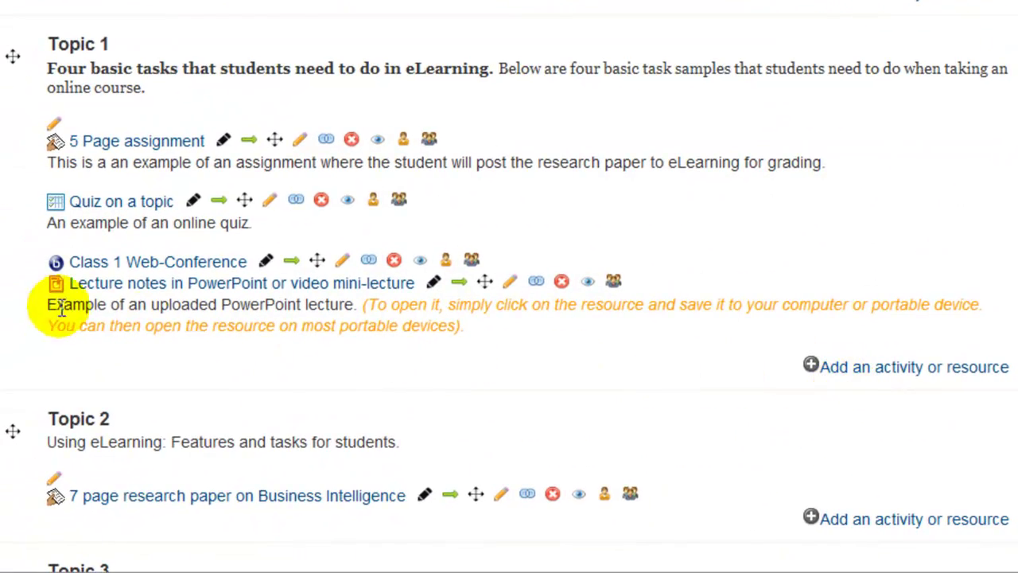
click(872, 376)
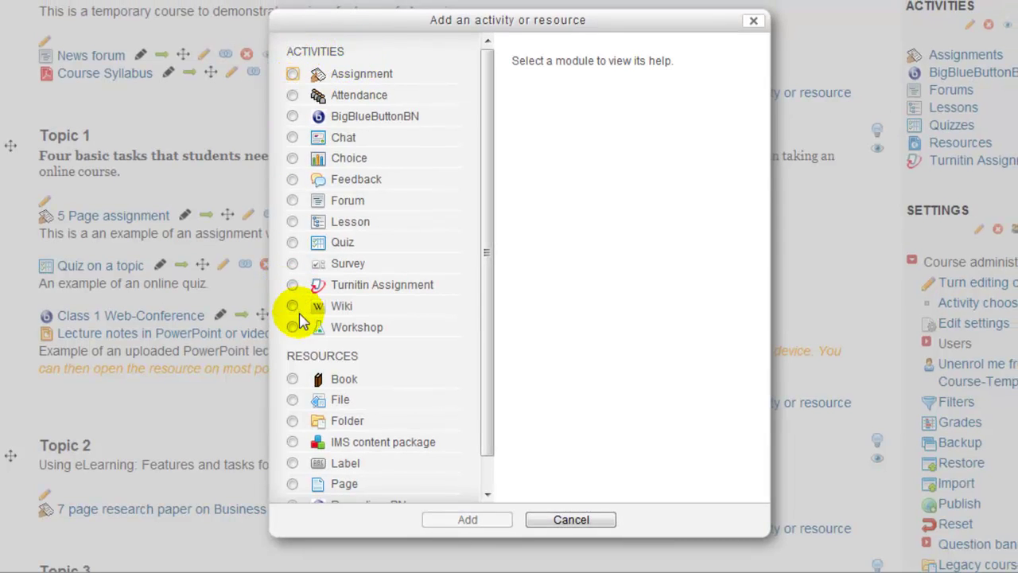
click(293, 286)
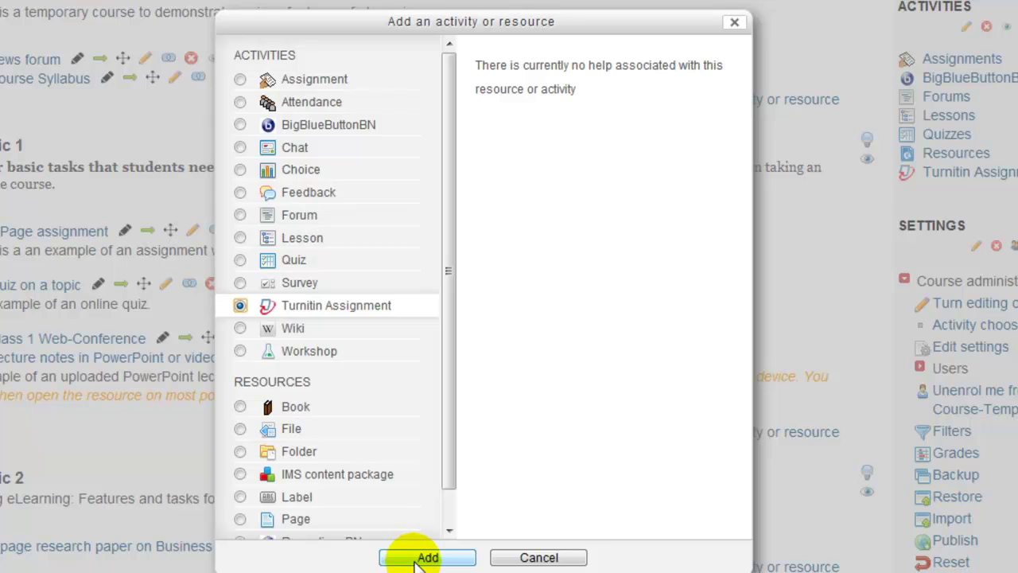
click(414, 560)
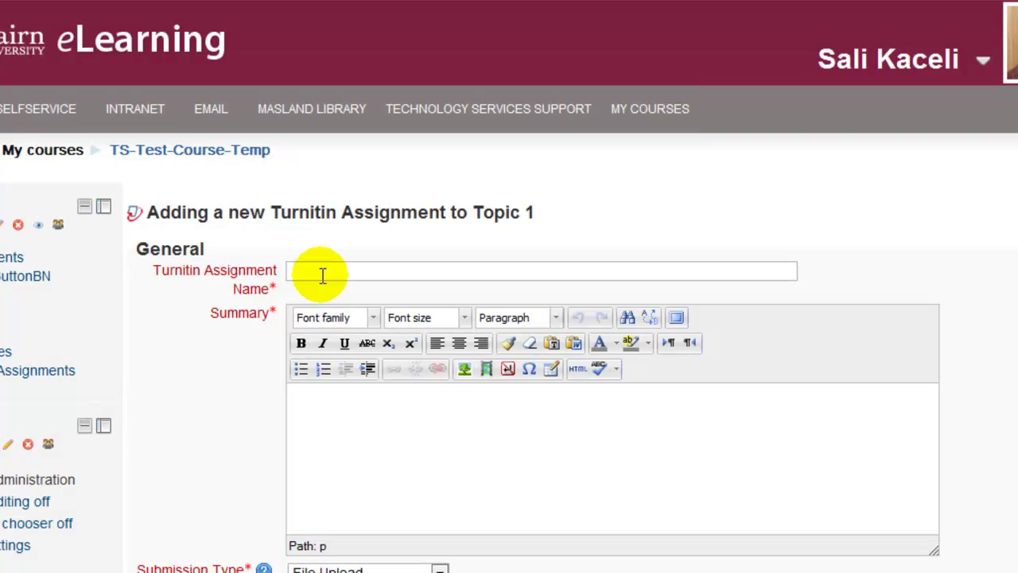
- Name the assignment "5 Page Assignment on Business Intelligence" and paste the prepared instructions with additional guidelines into its summary
click(325, 270)
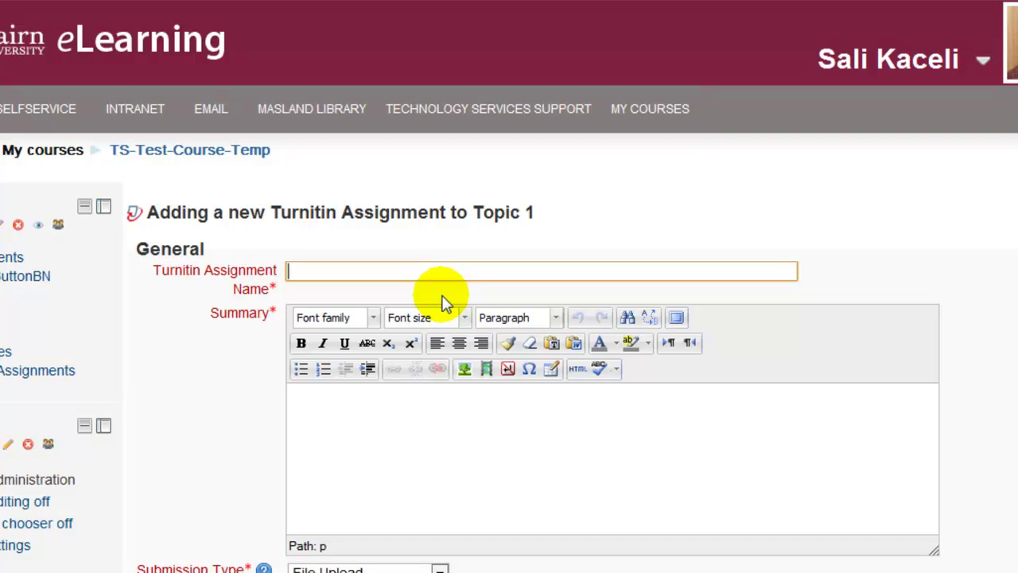
text(5 Page Assignment on Business Intelligence)
click(407, 470)
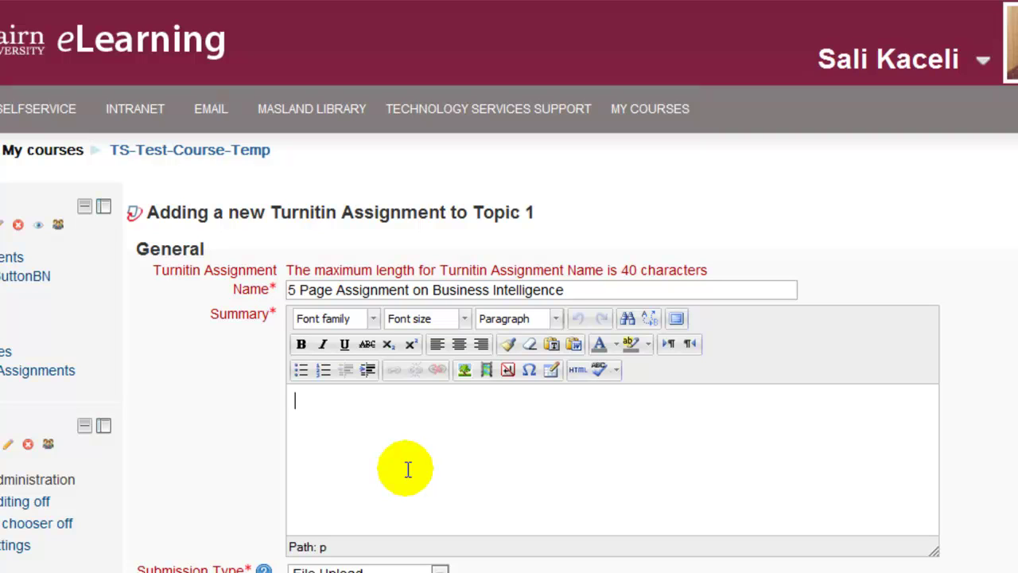
key(ctrl+v)
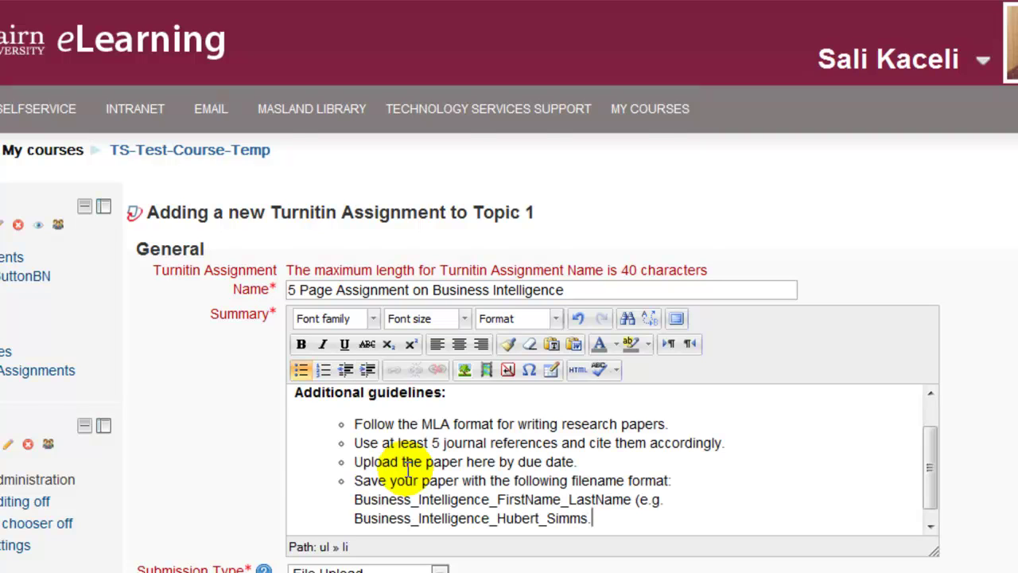
- Keep File Upload as the submission type and choose 100 as the overall grade
scroll(437, 382, down, 3)
click(440, 377)
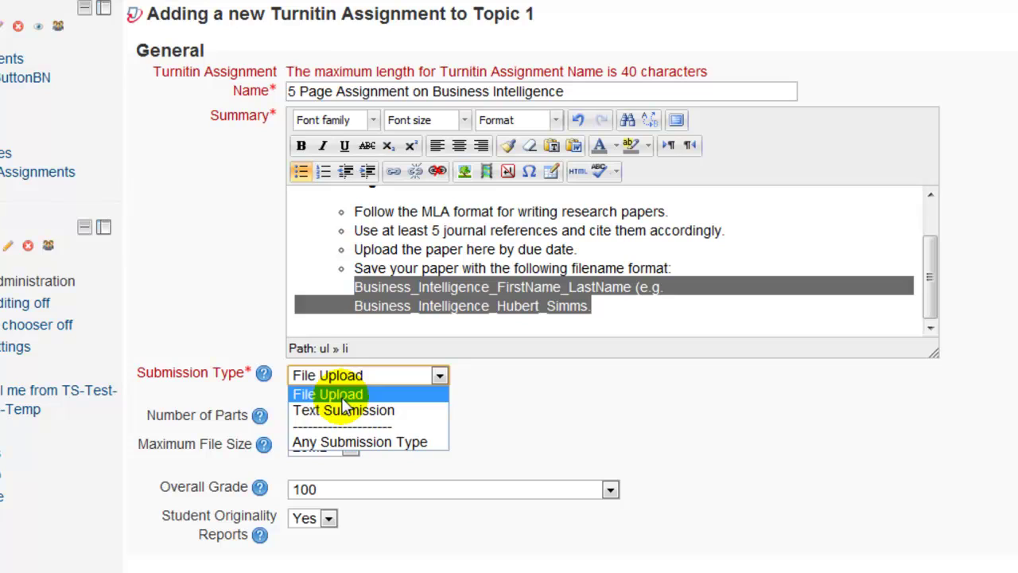
click(566, 390)
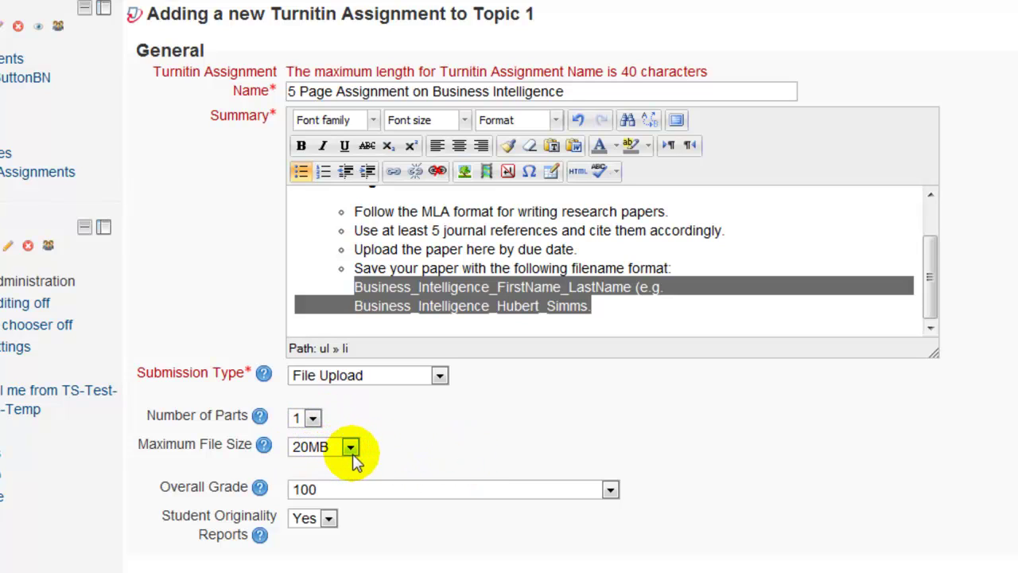
click(368, 493)
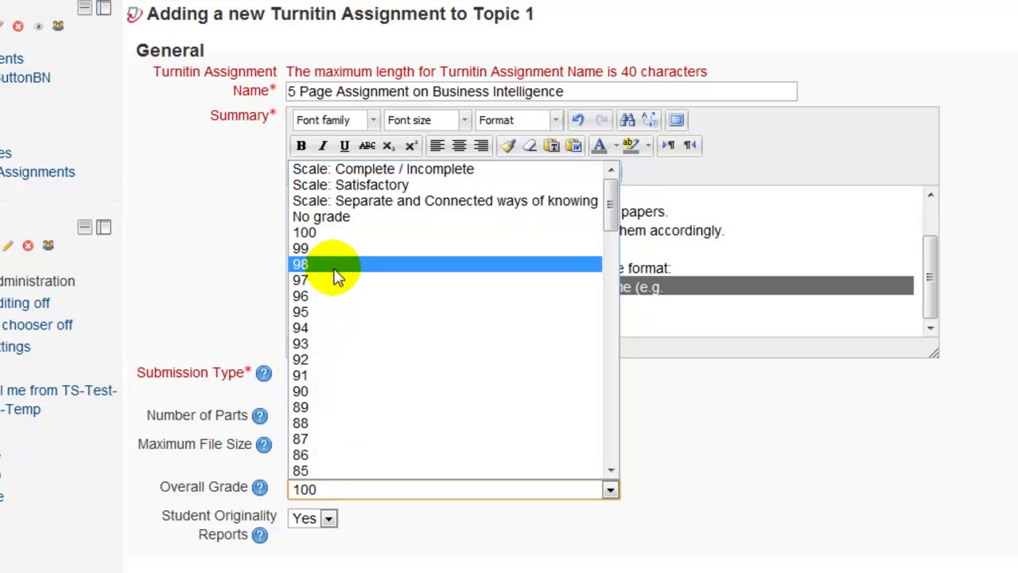
click(311, 234)
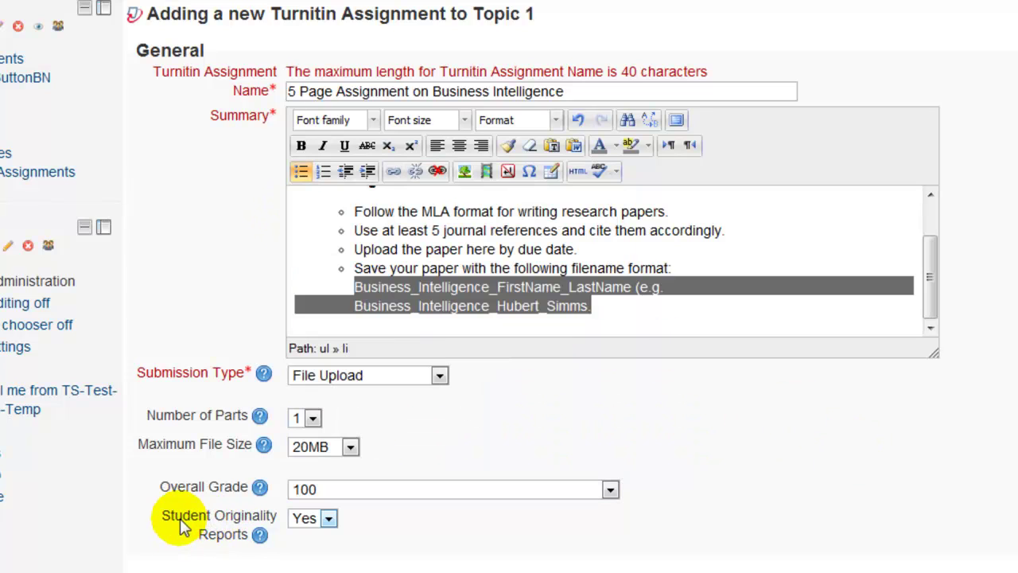
- Read the help text for the Student Originality Reports setting and close it
click(259, 535)
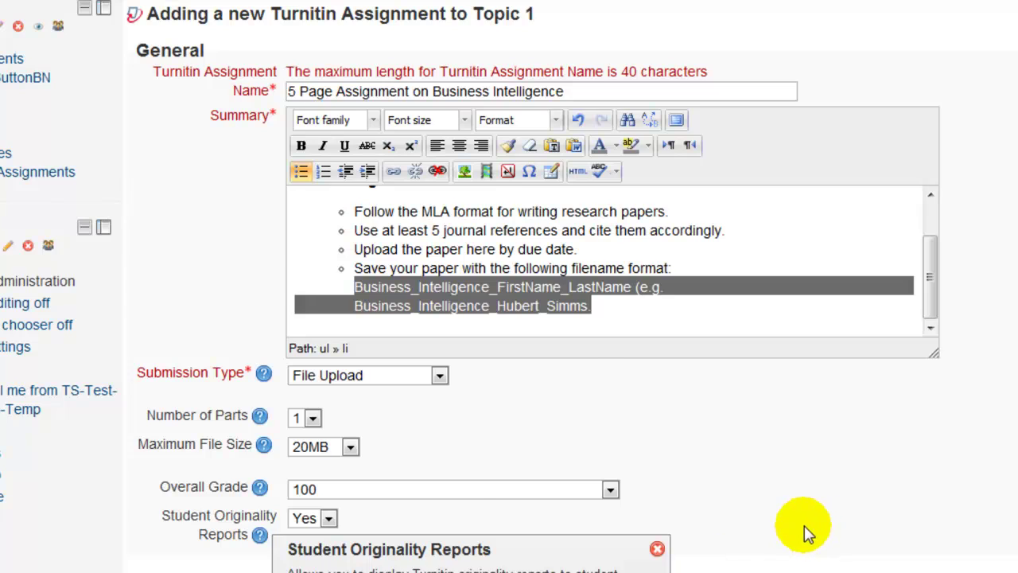
scroll(805, 525, down, 2)
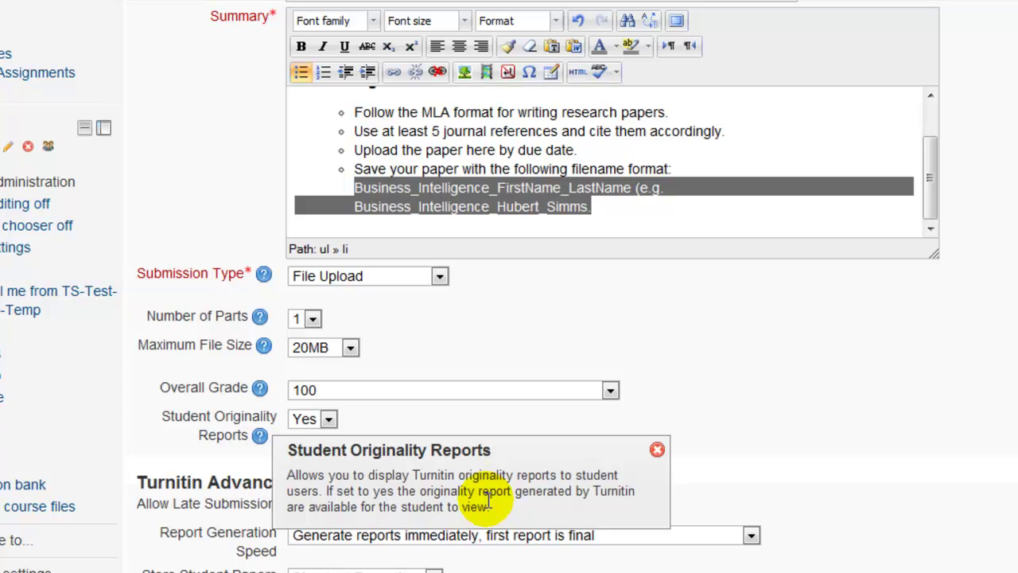
click(748, 385)
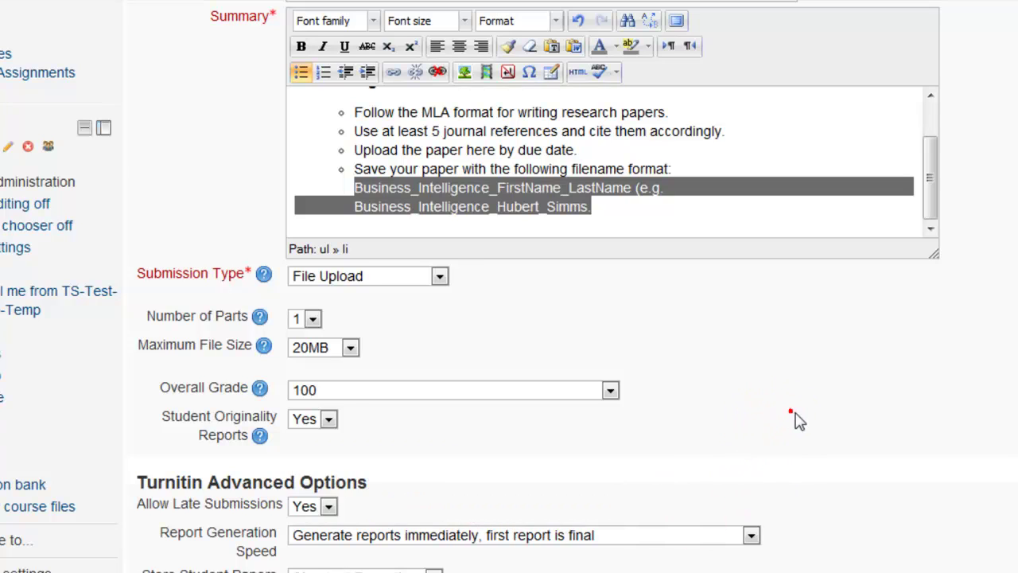
- Keep the report generation speed at "Generate reports immediately, first report is final" in the Turnitin advanced options
scroll(366, 417, down, 2)
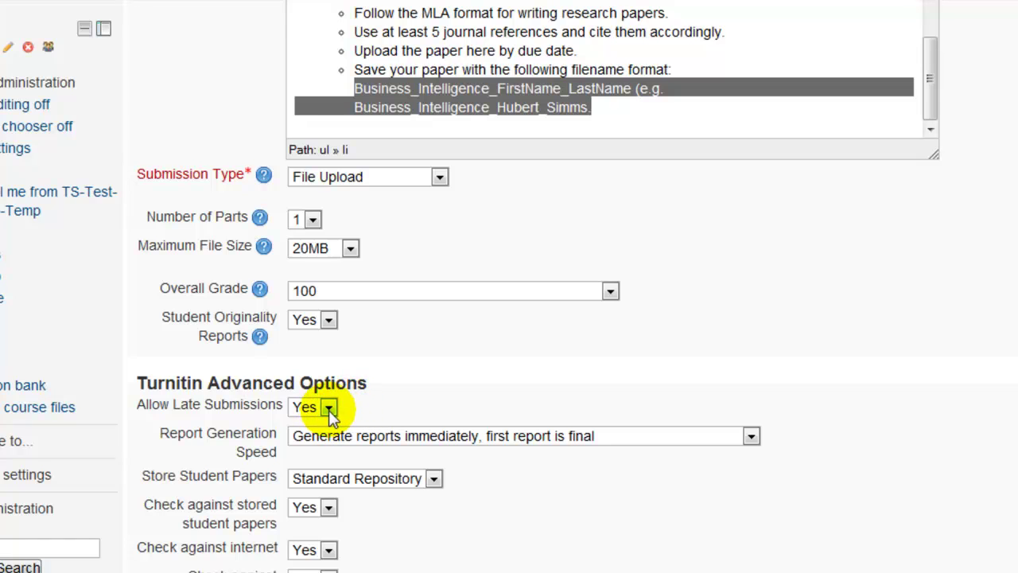
click(559, 439)
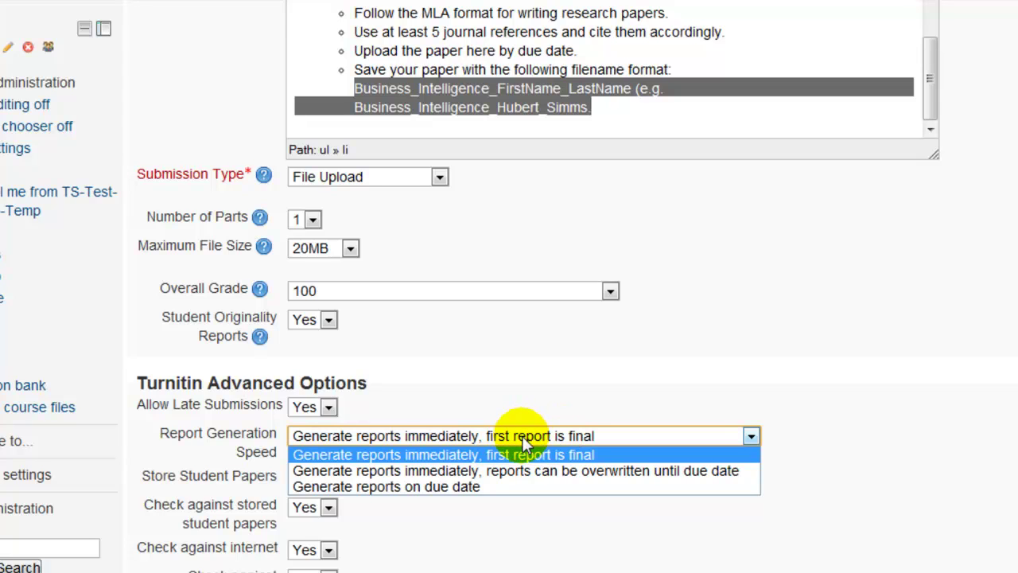
click(522, 439)
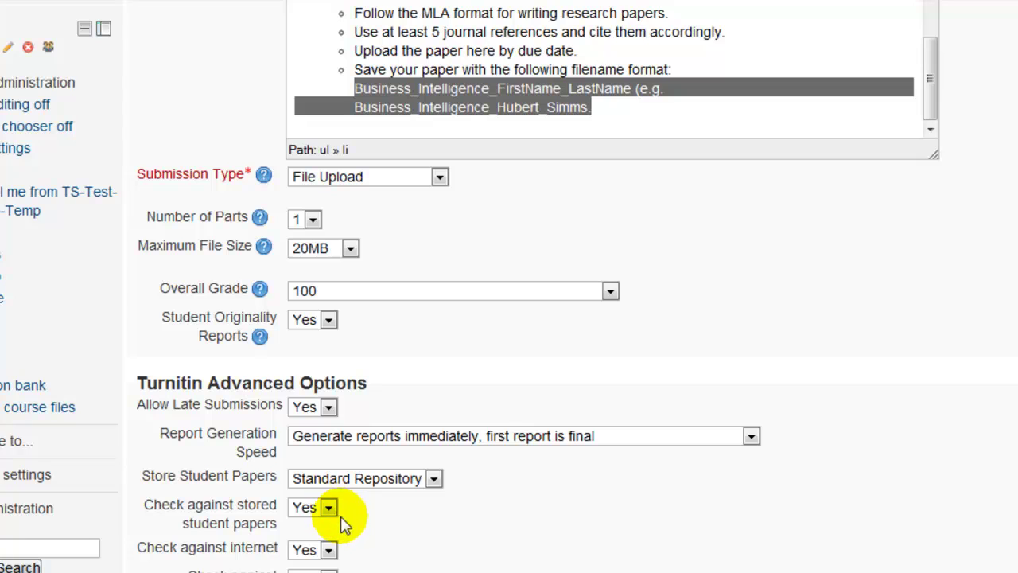
- Leave Exclude Small Matches empty in the advanced options and save the assignment, returning to the course
scroll(402, 538, down, 2)
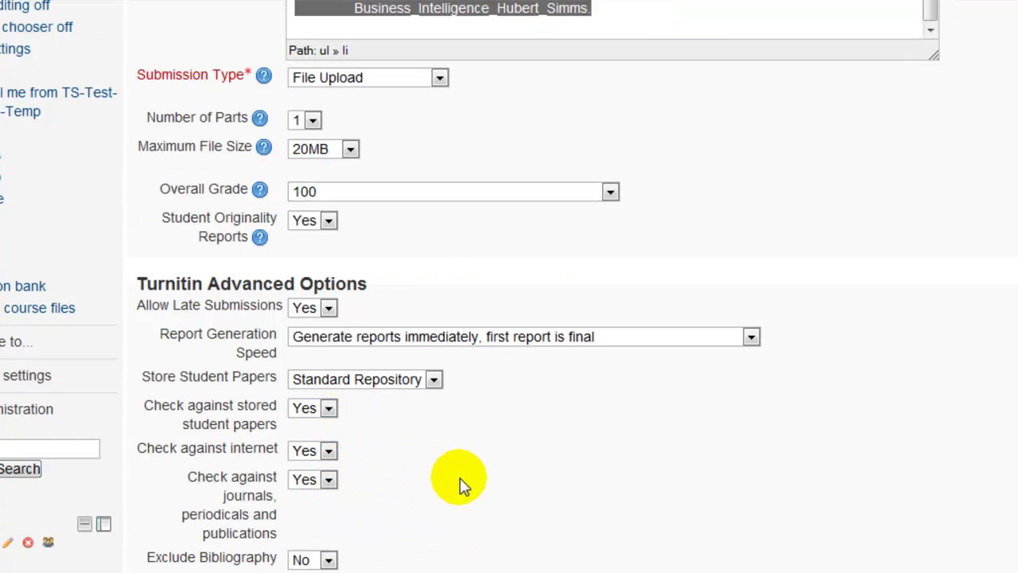
scroll(461, 485, down, 4)
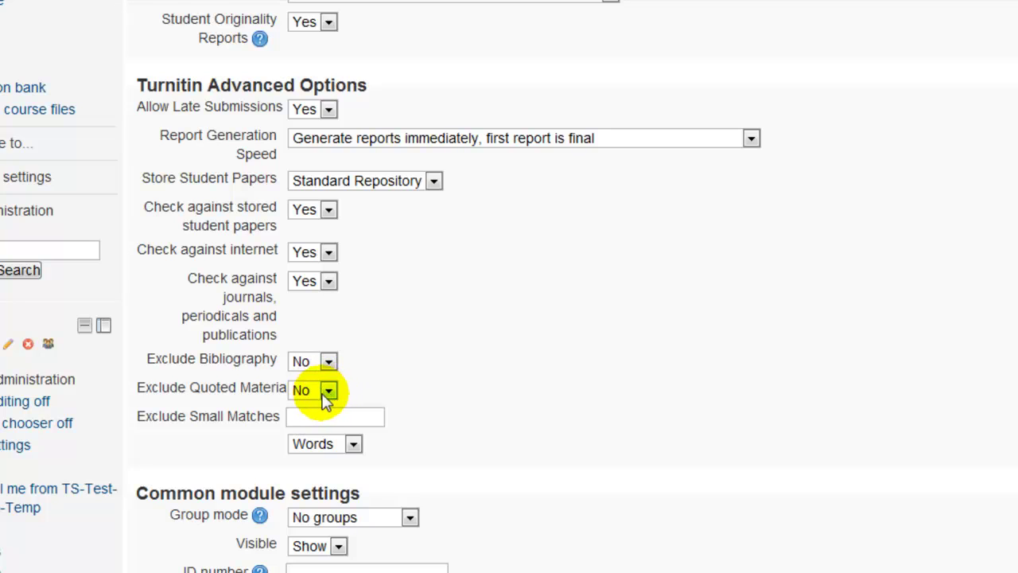
click(342, 416)
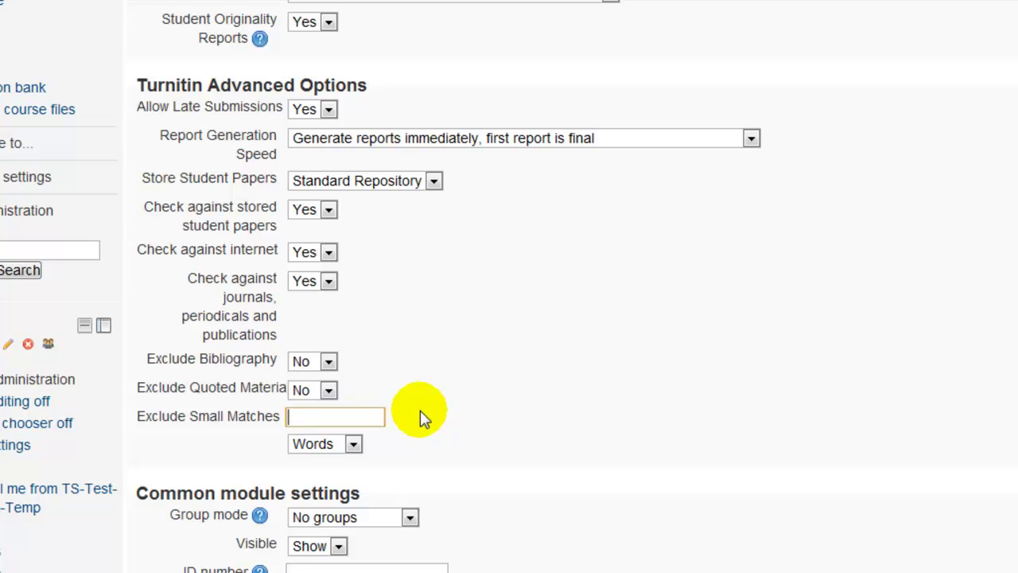
scroll(436, 346, down, 4)
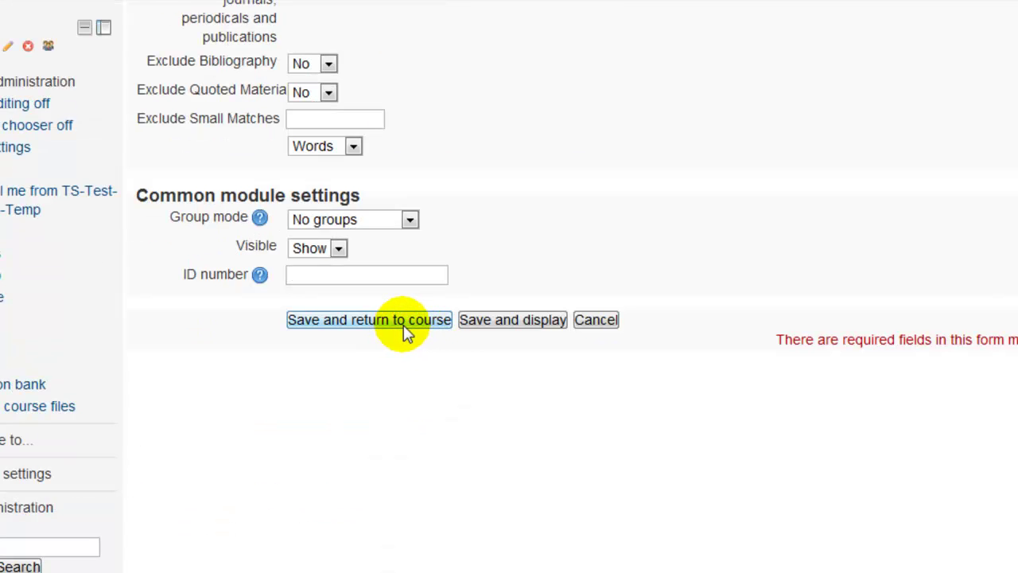
click(404, 324)
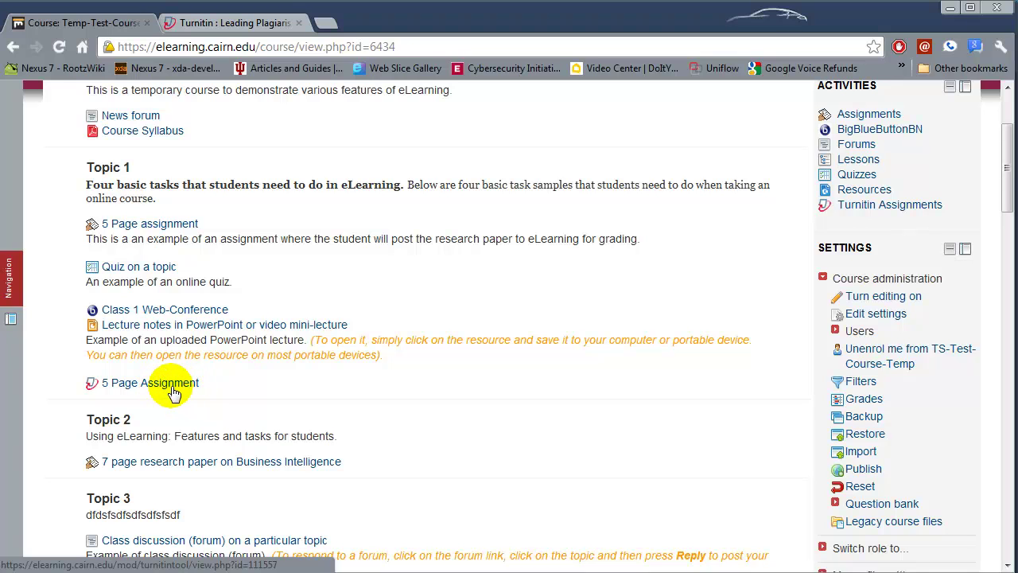
- Open the Turnitin 5 Page Assignment in Topic 1 and examine the start, due and post dates of Part 1
click(172, 390)
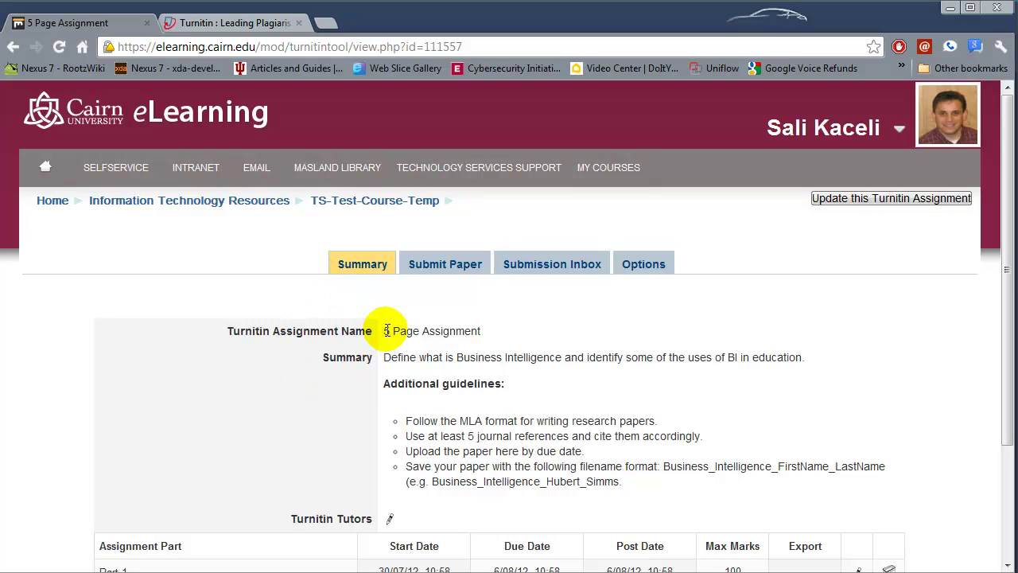
scroll(443, 403, down, 1)
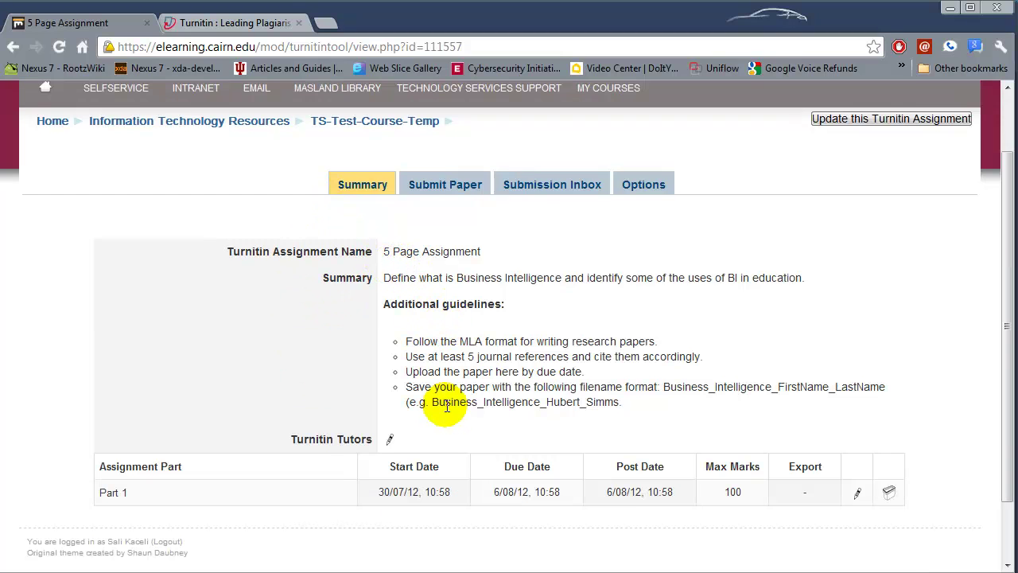
triple_click(433, 467)
triple_click(541, 467)
triple_click(662, 468)
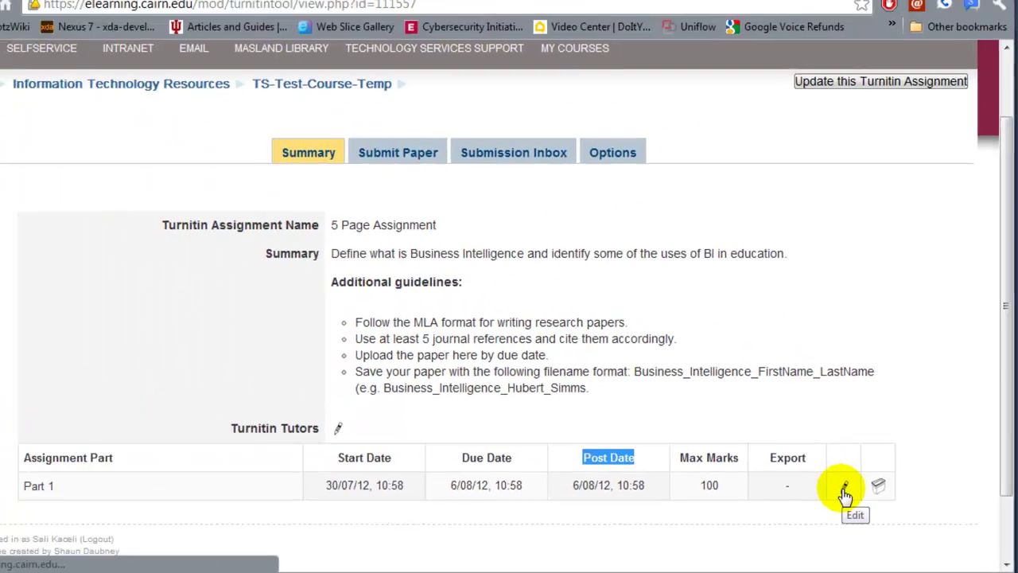
- Edit assignment Part 1 to set its post date to 30 July 2012 and submit the change
click(721, 431)
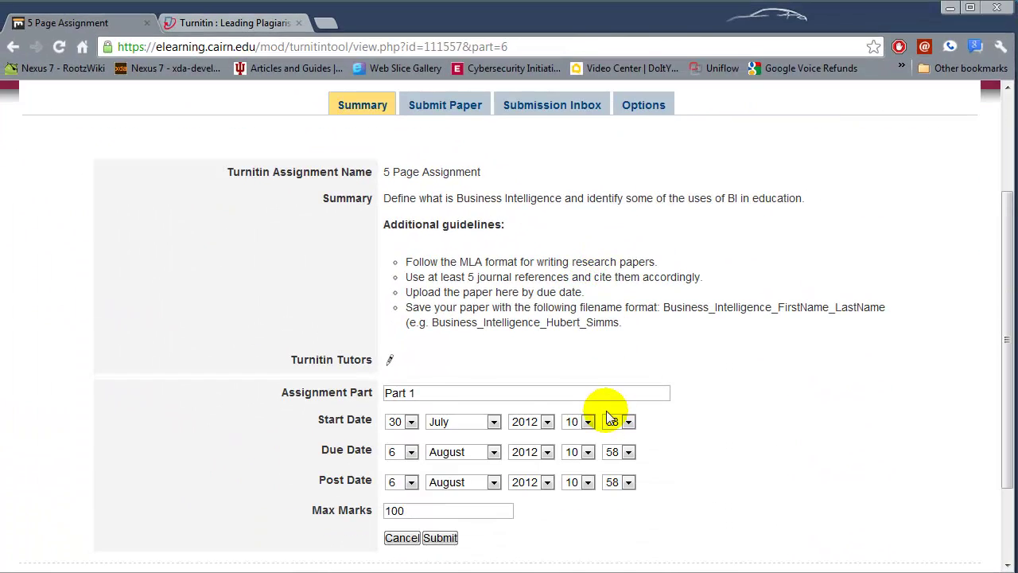
click(411, 482)
click(440, 537)
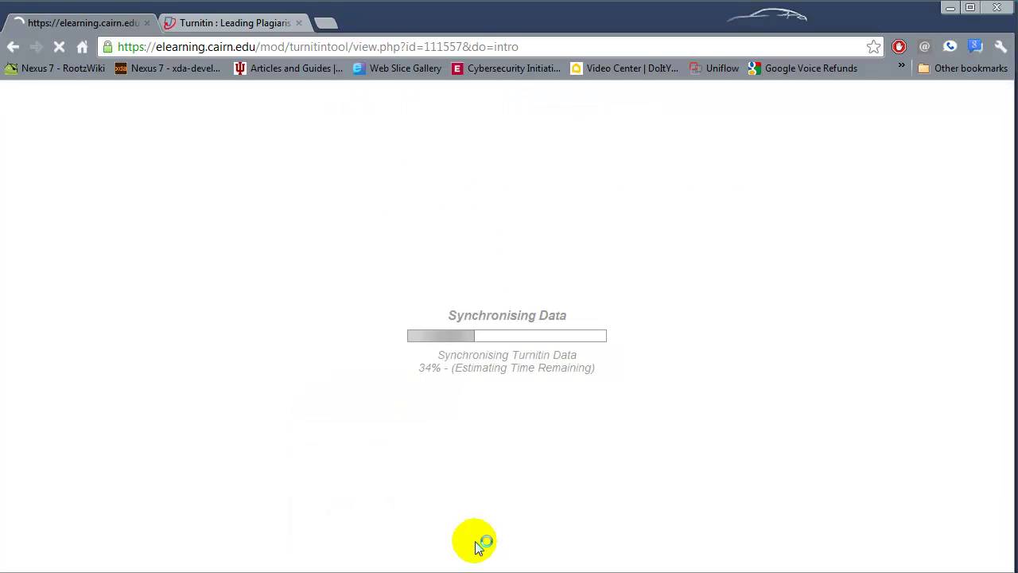
scroll(541, 404, down, 1)
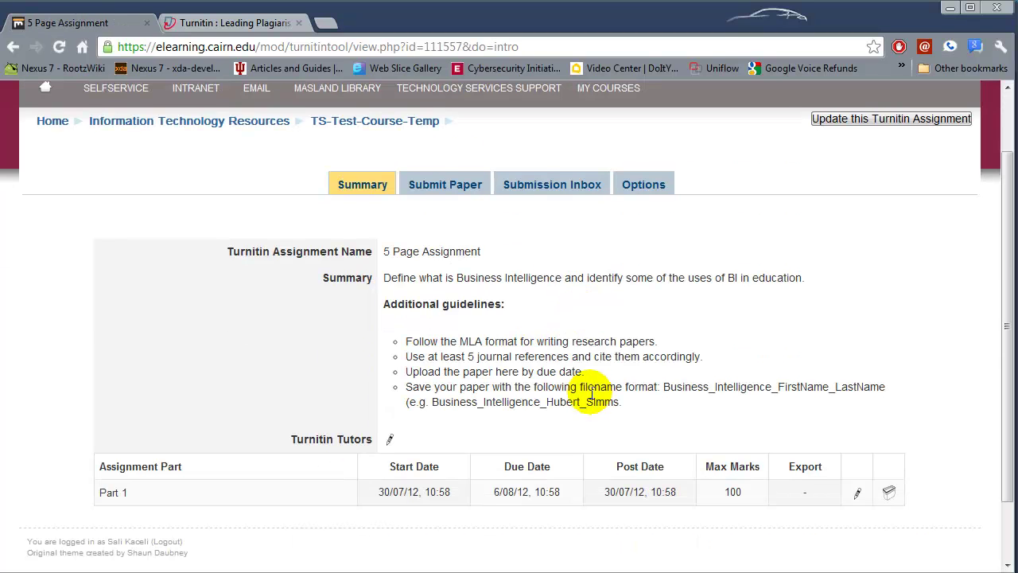
- Start a paper submission for the student entry IT Staff with the title "5 Page Paper on Business Intelligence"
click(449, 192)
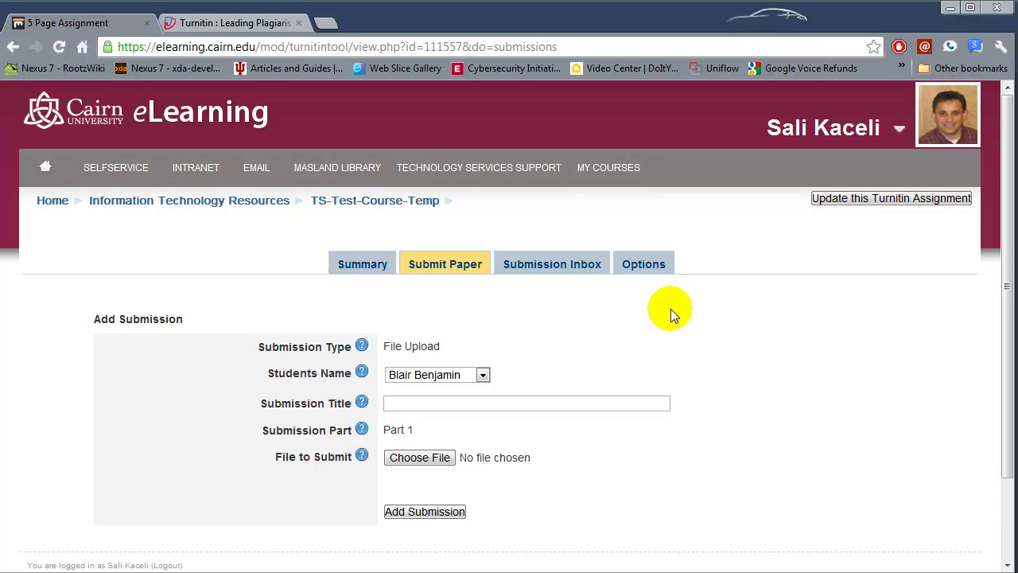
click(482, 376)
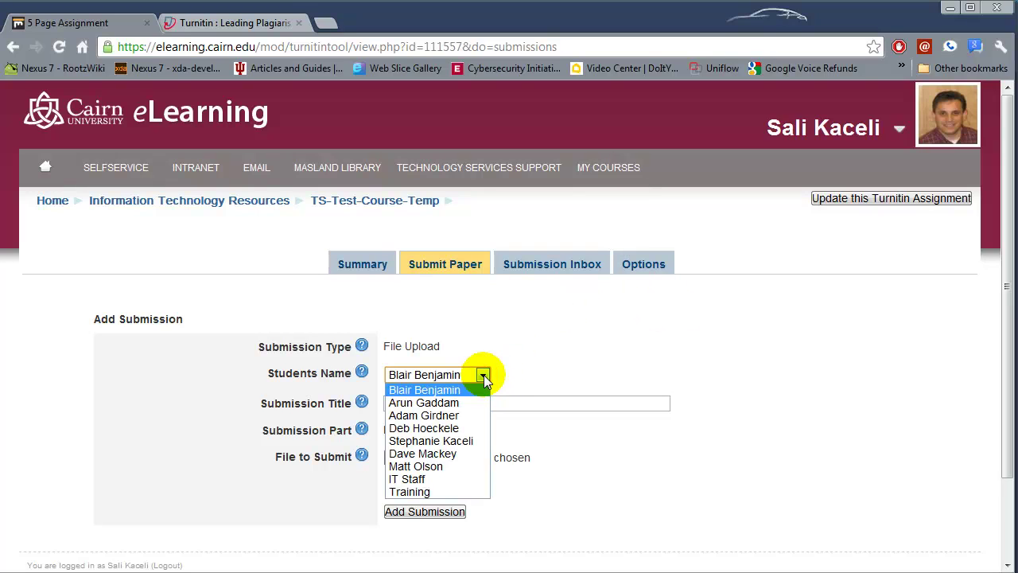
click(424, 480)
click(402, 409)
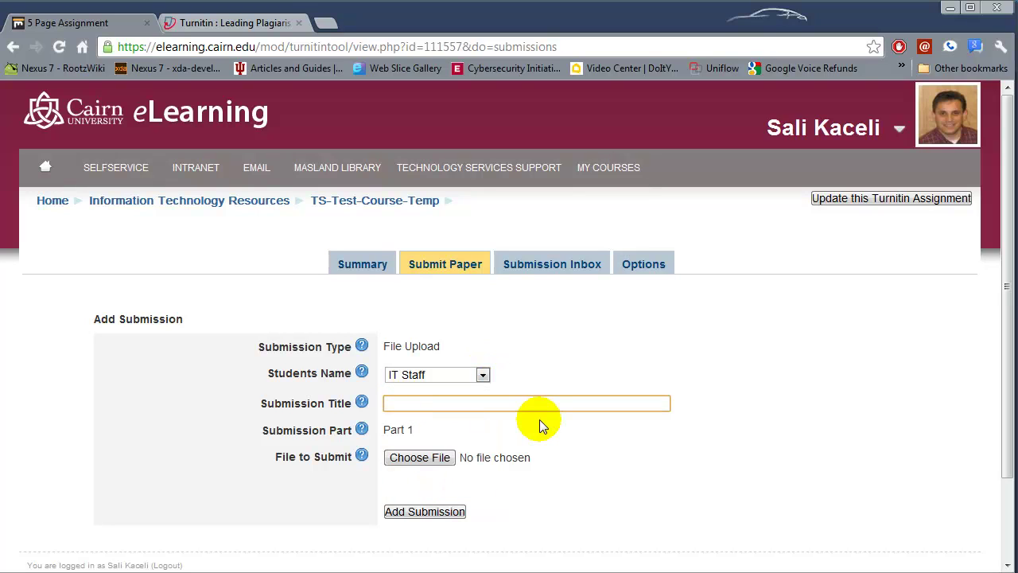
text(5 Page Paper on Business Intelligence)
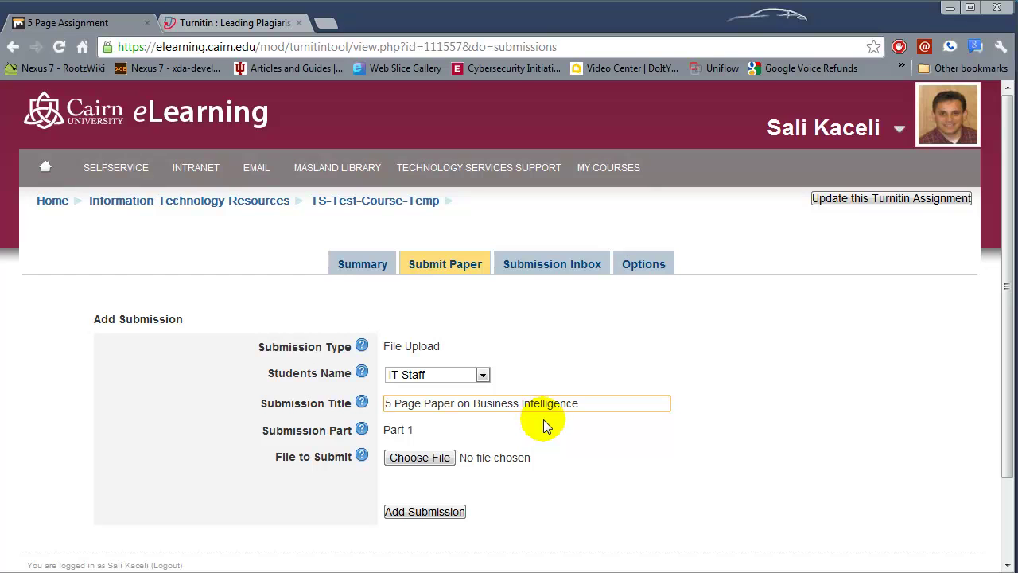
- Attach the Business Intelligence sample paper Word document from the Seminars > eLearning > Training-Resources folder as the file to submit
click(432, 458)
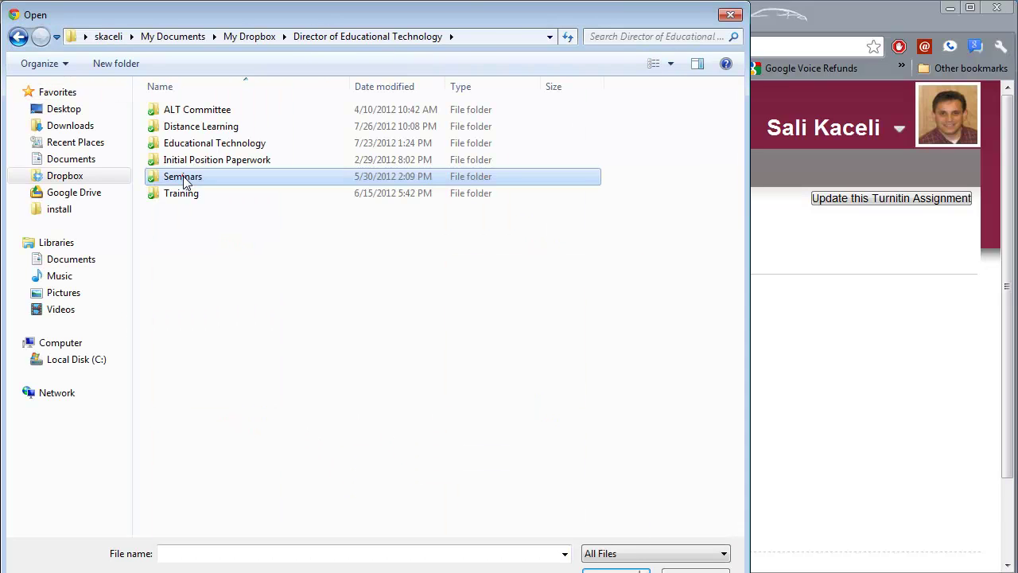
double_click(184, 175)
double_click(191, 143)
double_click(219, 146)
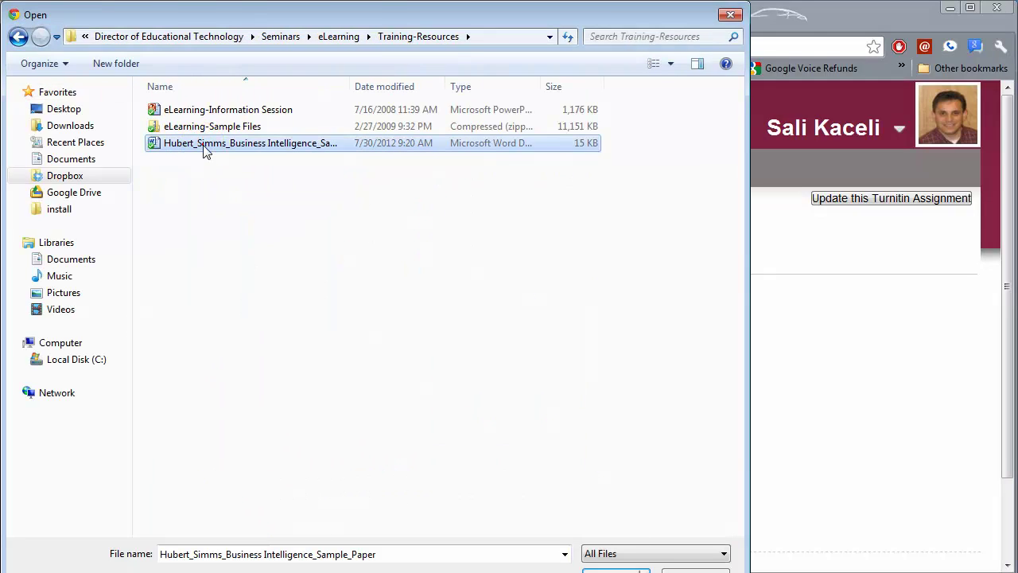
double_click(200, 143)
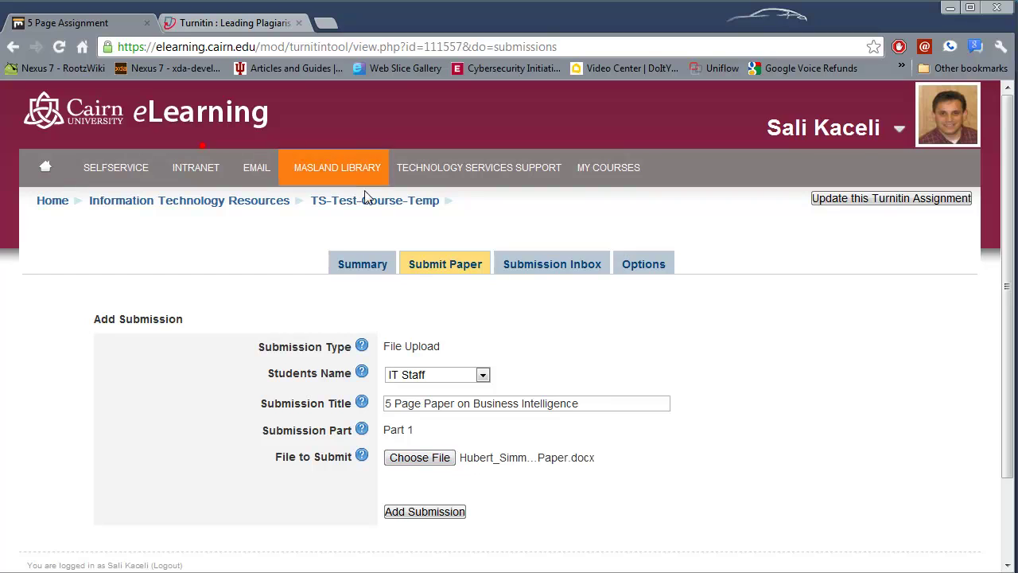
- Add the paper submission to Part 1 and refresh the submission inbox
click(440, 513)
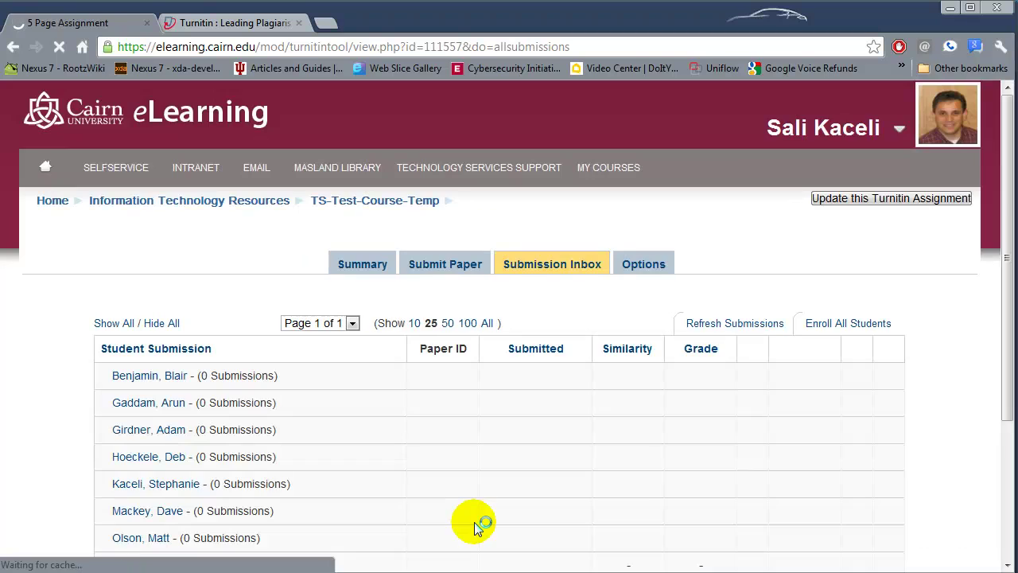
scroll(526, 473, down, 2)
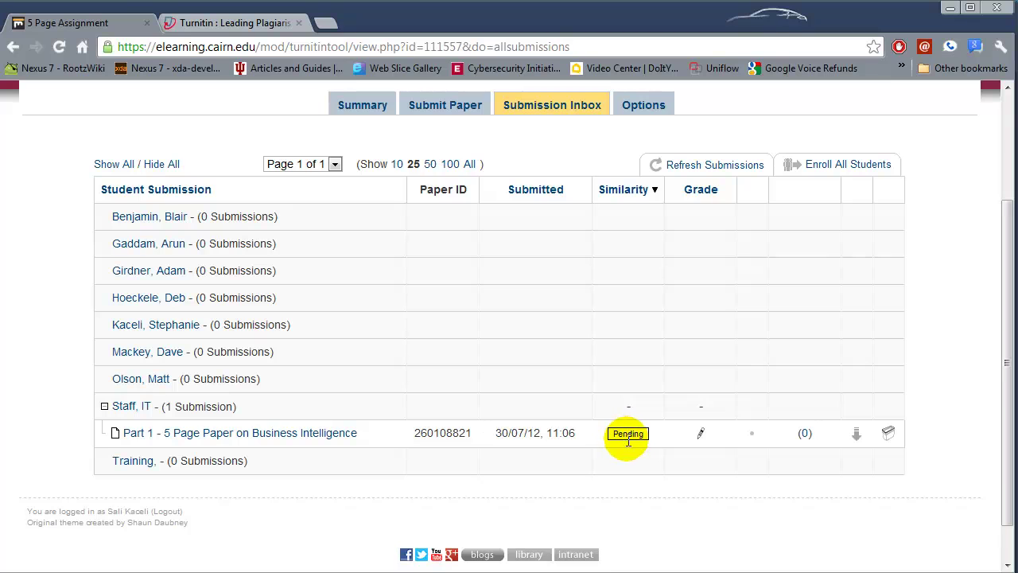
click(694, 166)
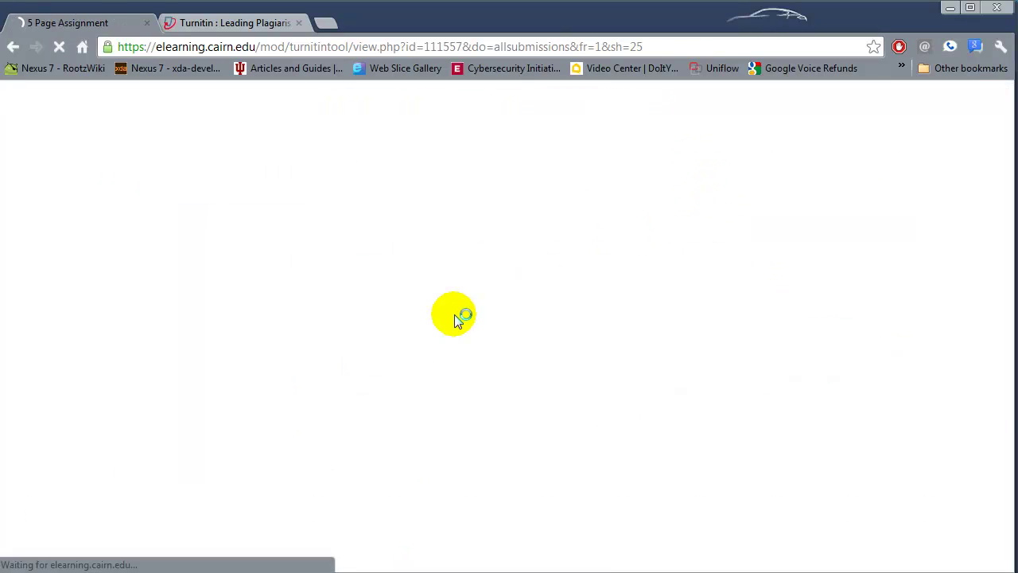
scroll(628, 437, down, 2)
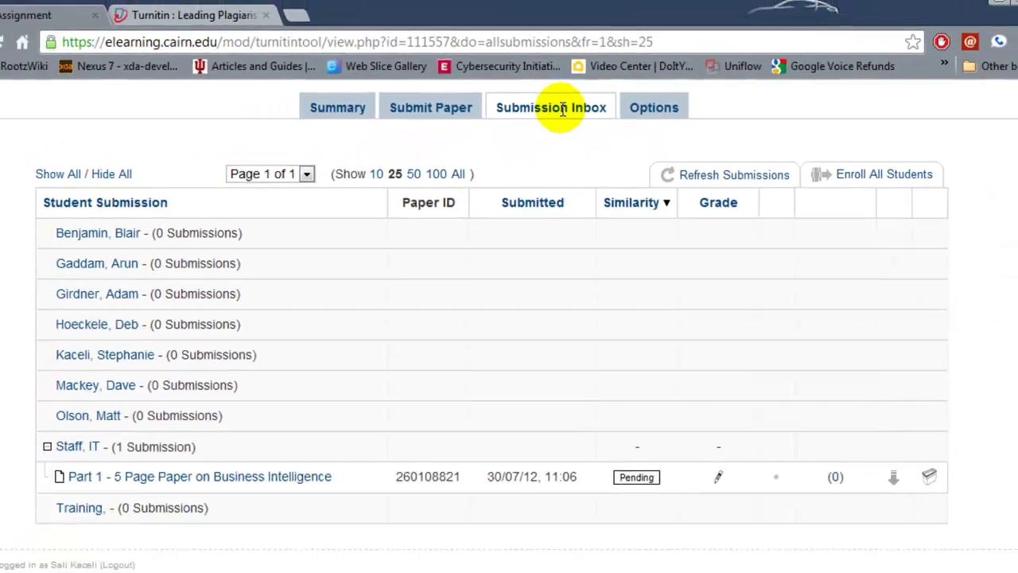
- Return to the TS-Test-Course-Temp course and view the submission inbox of Test assignment via turnitin in Topic 3
click(656, 108)
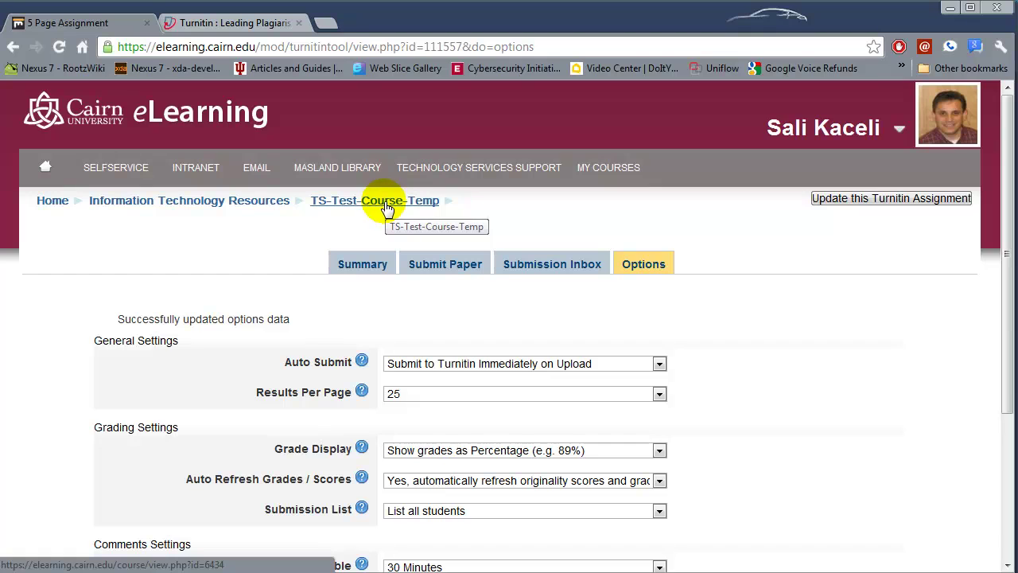
click(387, 205)
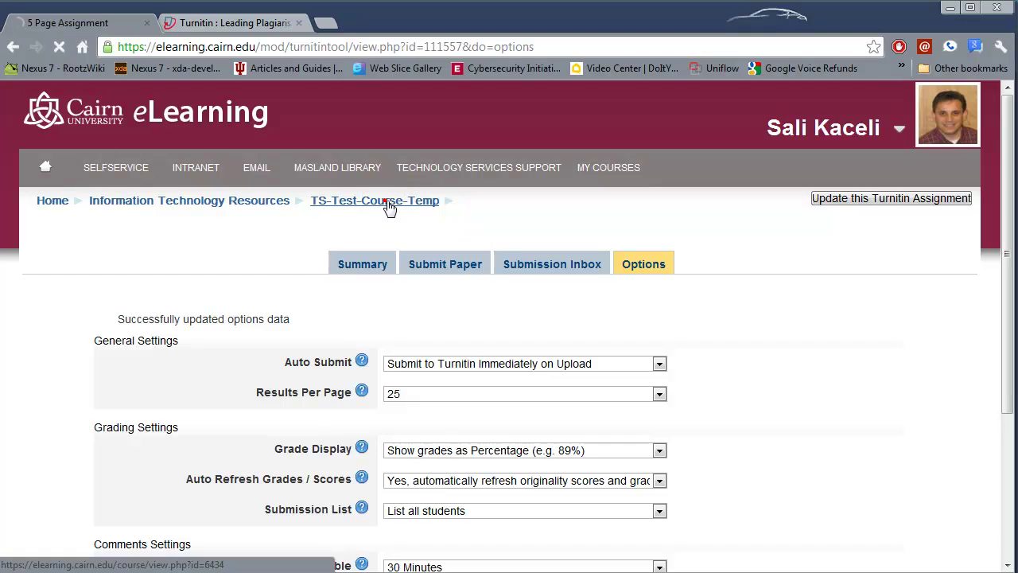
scroll(452, 467, down, 1)
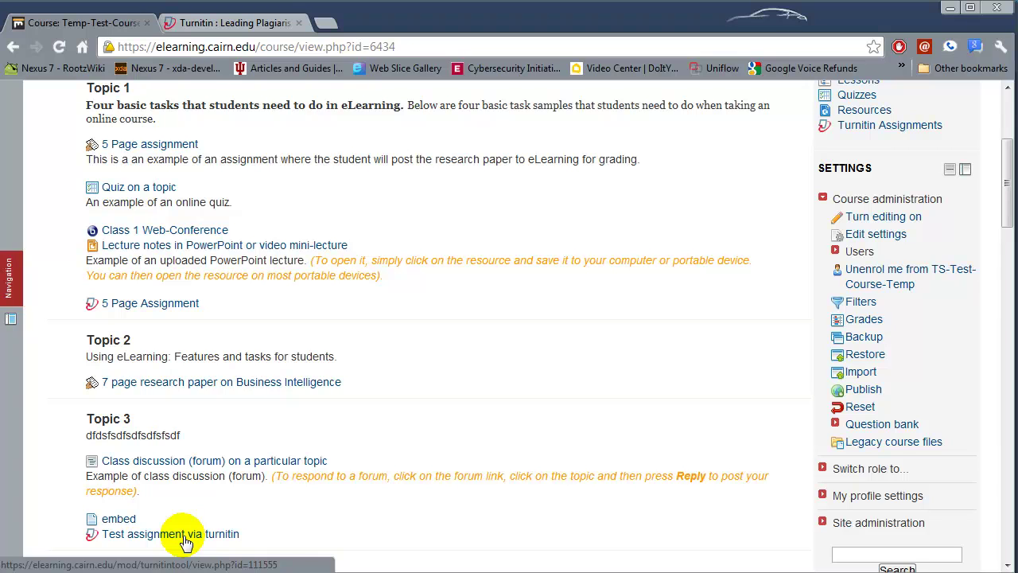
click(185, 539)
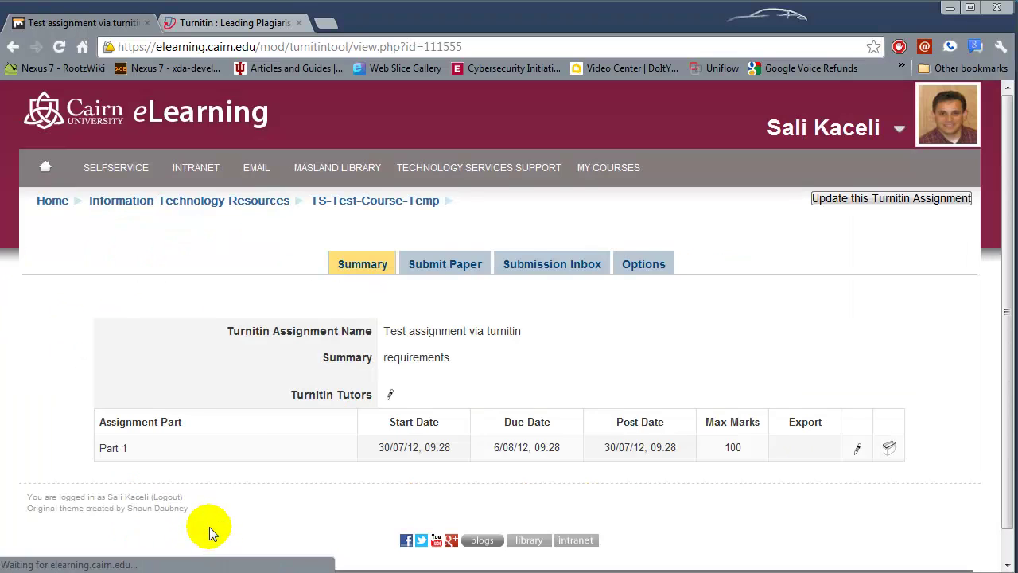
click(522, 270)
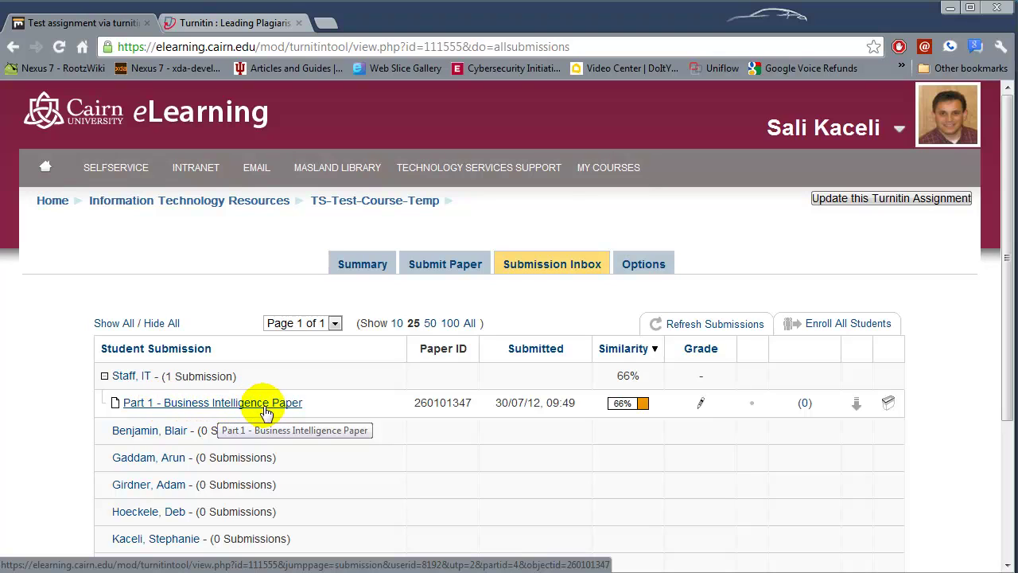
click(626, 413)
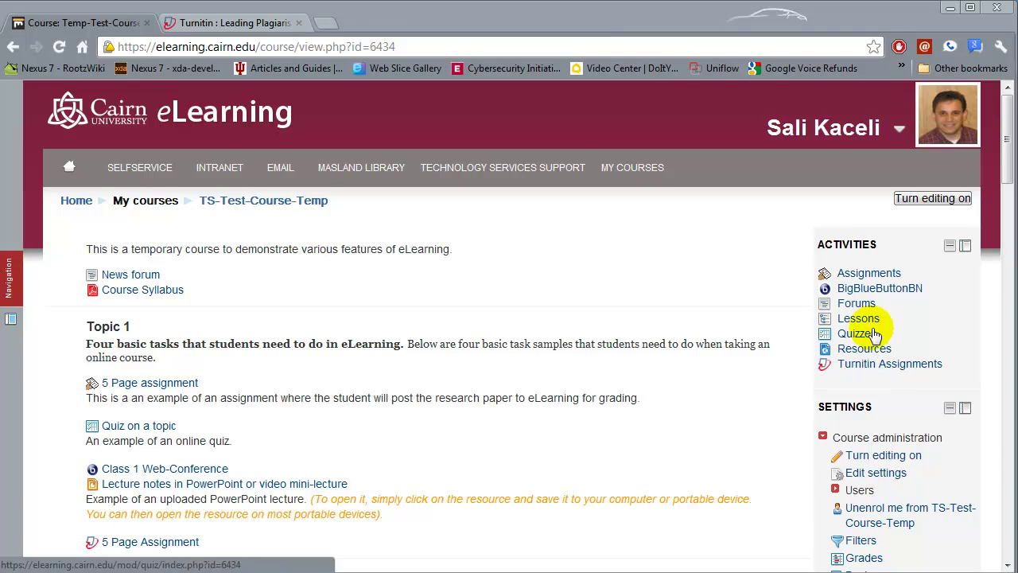
- From the course's Turnitin Assignments list, open the similarity report of the Business Intelligence Paper and dismiss the Getting Started message
click(888, 369)
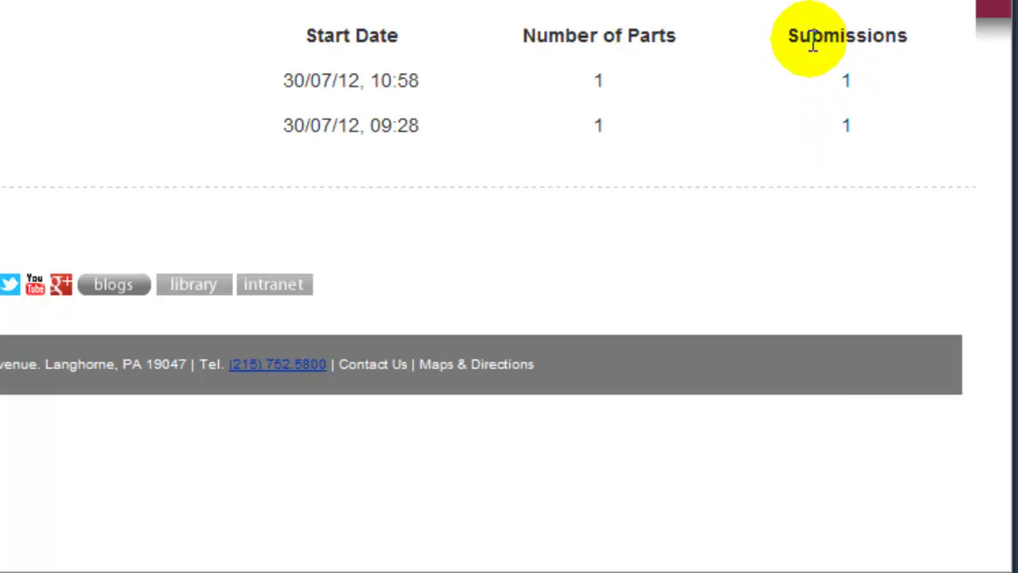
click(848, 127)
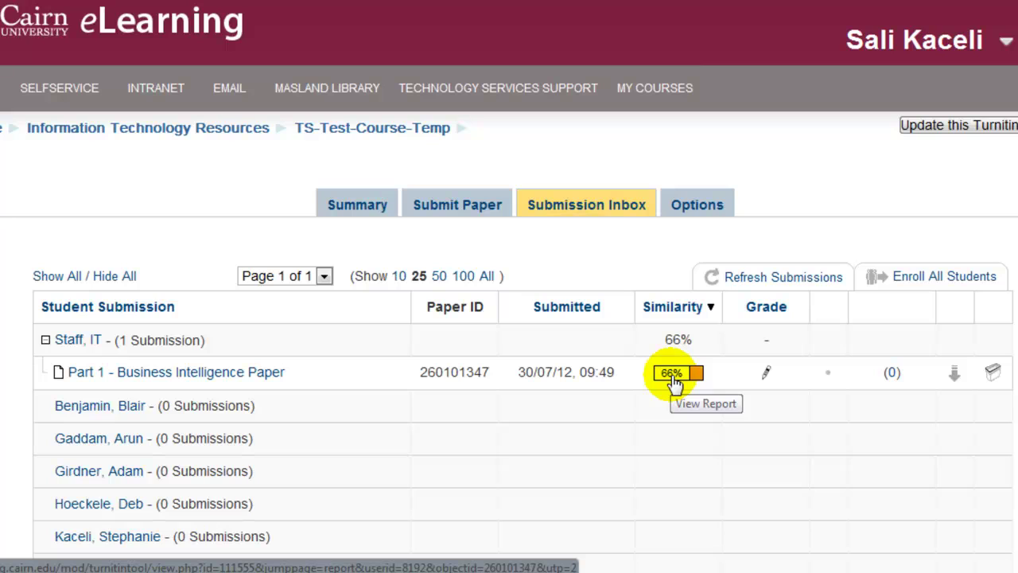
click(674, 383)
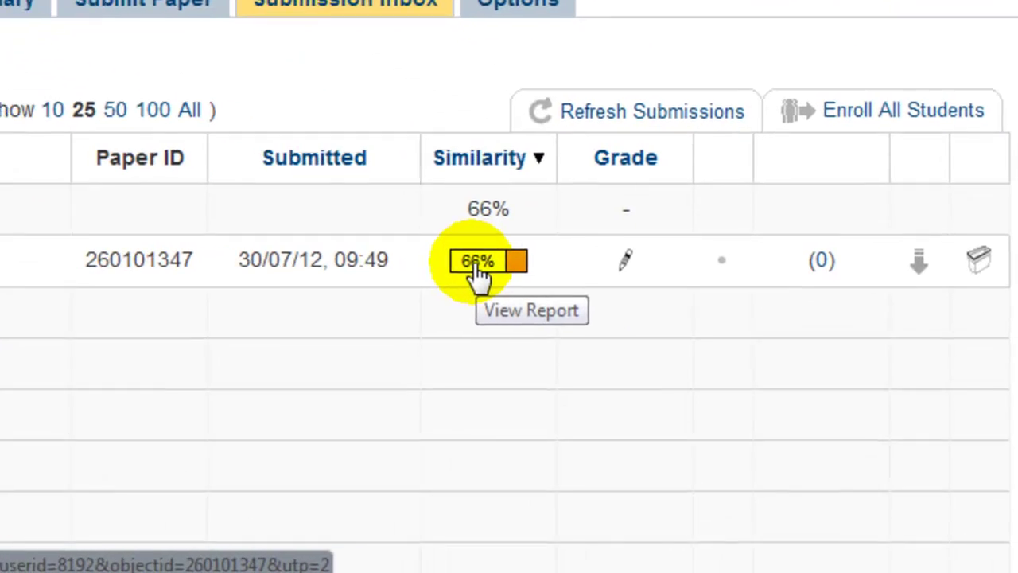
click(477, 262)
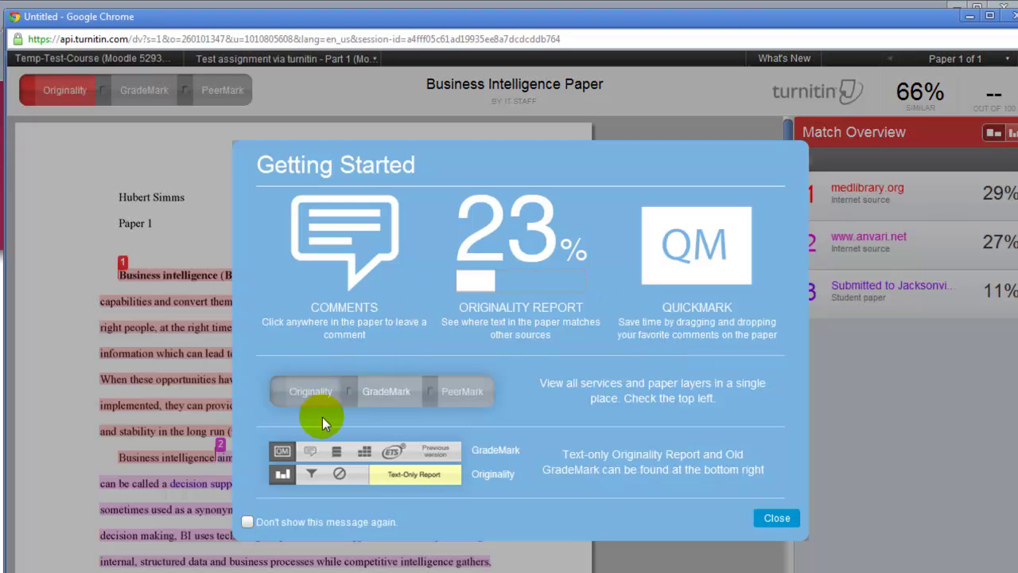
click(773, 516)
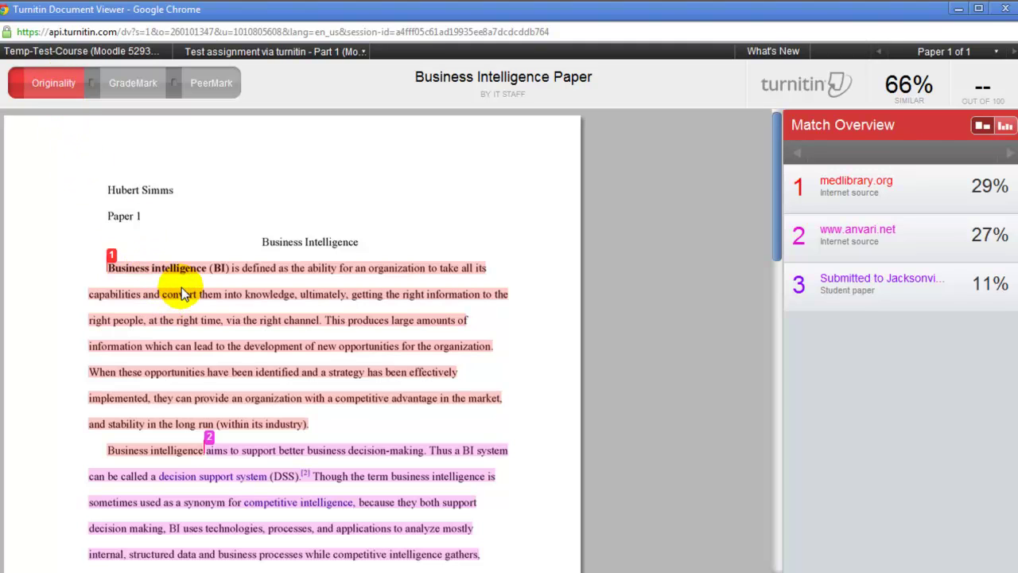
- Examine the source details behind highlighted matches 1, 2 and 3 in the originality report
click(200, 319)
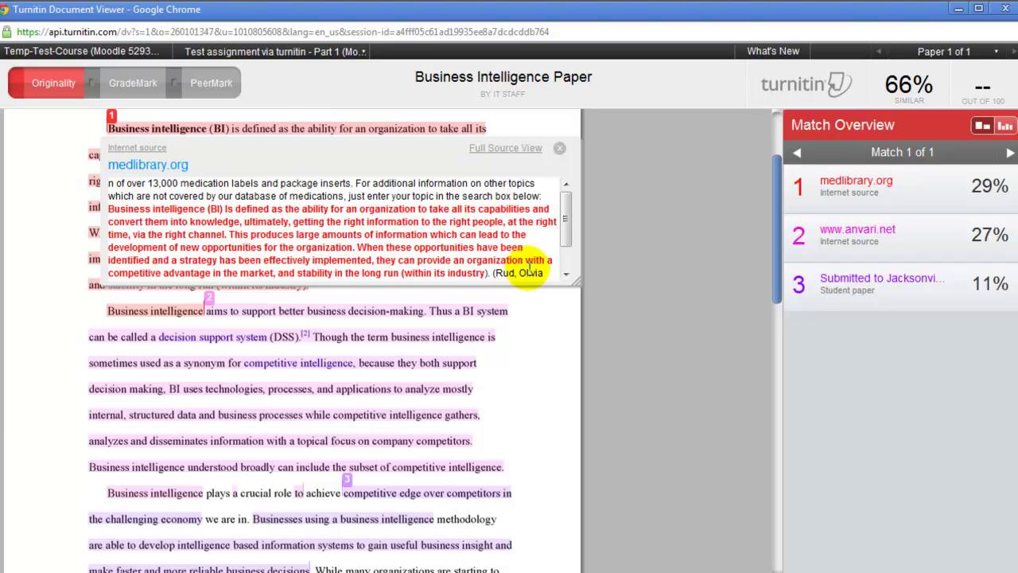
click(278, 336)
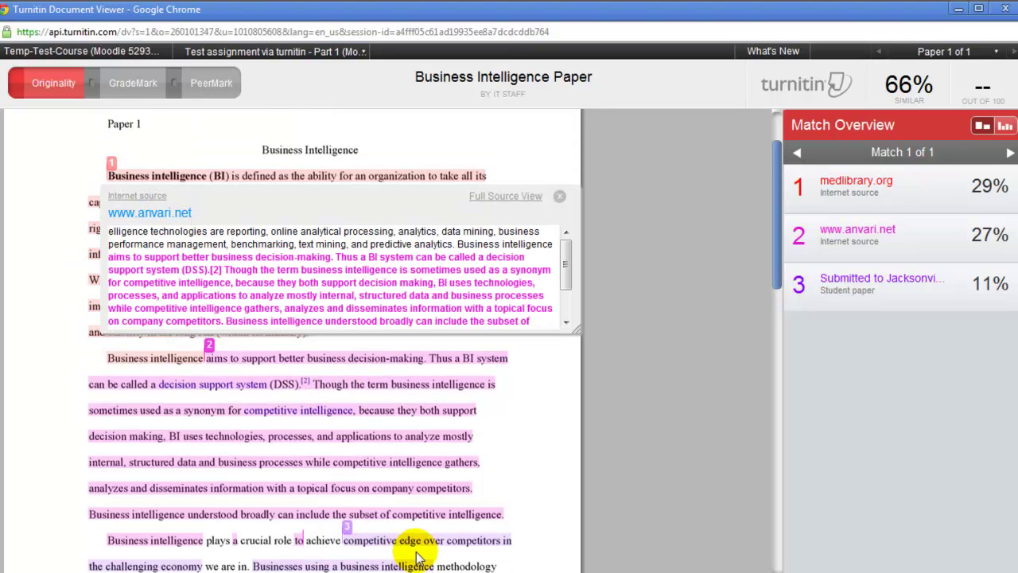
scroll(365, 509, down, 1)
click(350, 500)
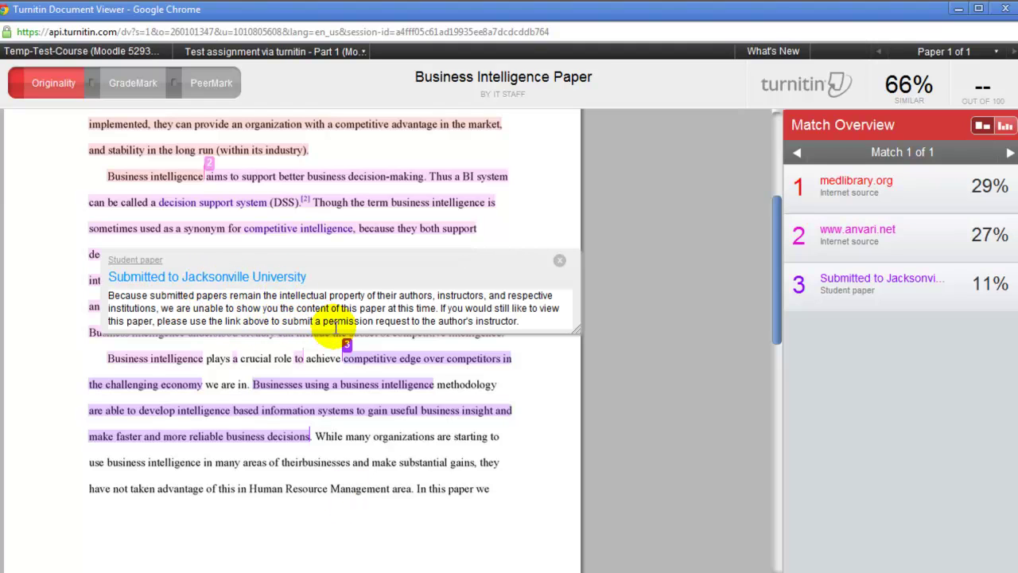
scroll(334, 326, up, 1)
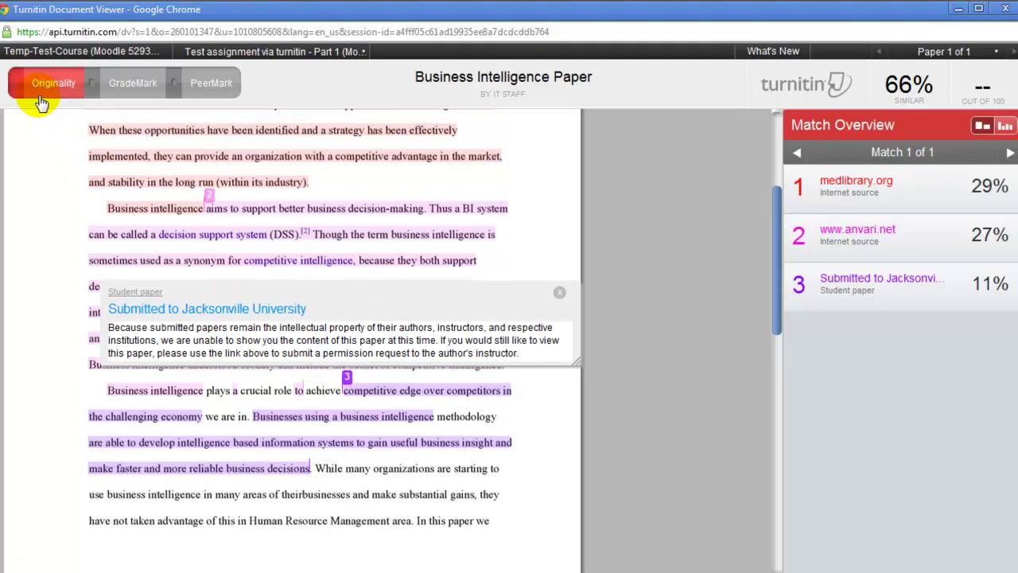
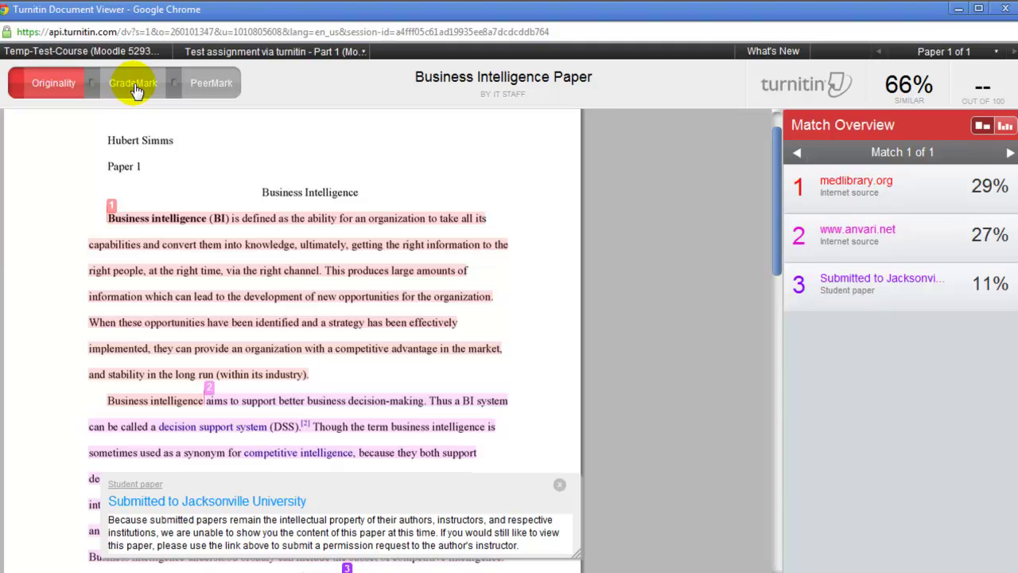
- In GradeMark, add the comment "Box Number" beside the author's name and save it as a Format QuickMark titled "Box number missing"
click(144, 90)
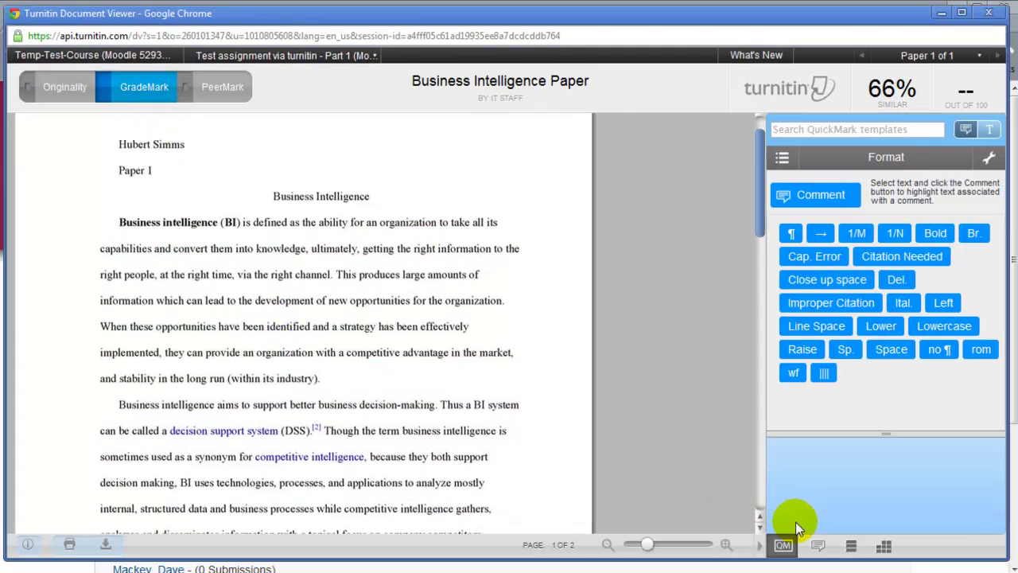
click(330, 274)
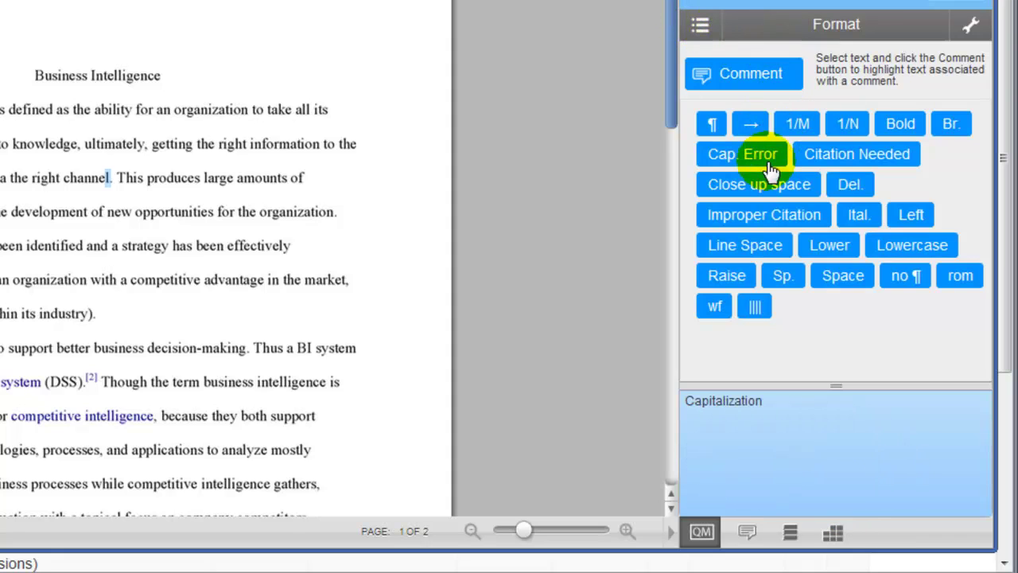
mouse_move(760, 223)
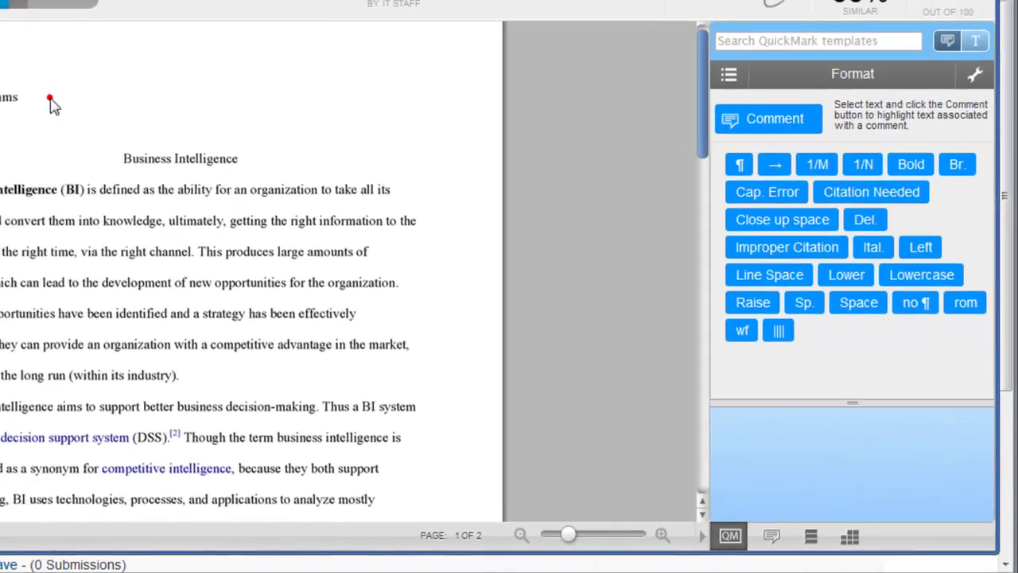
click(203, 180)
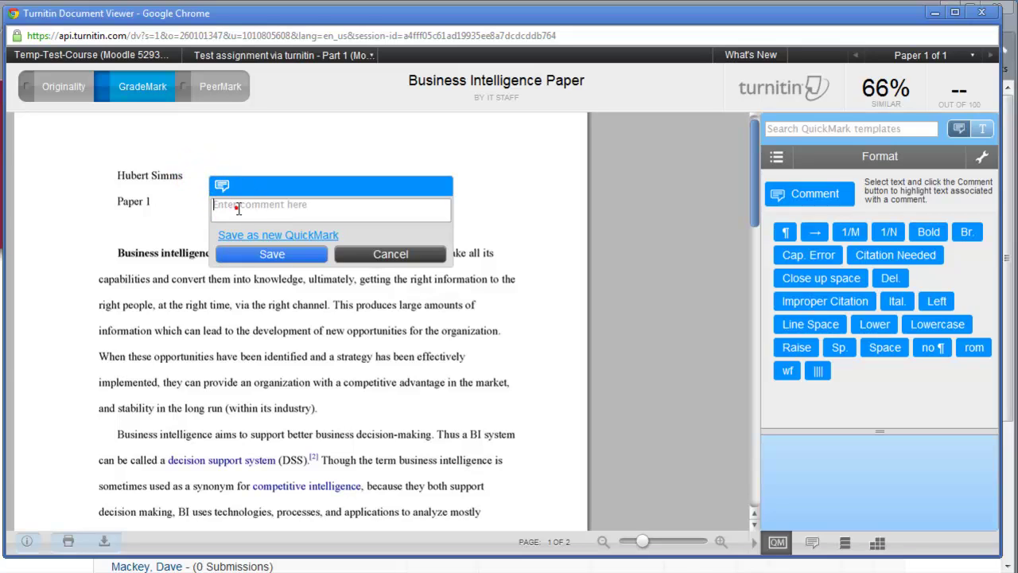
text(Box Number)
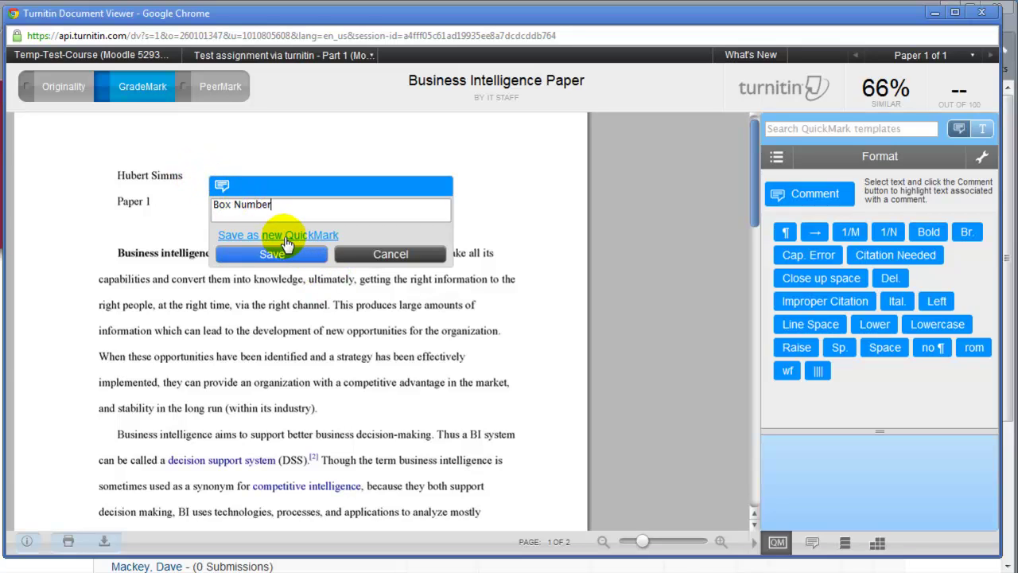
click(291, 239)
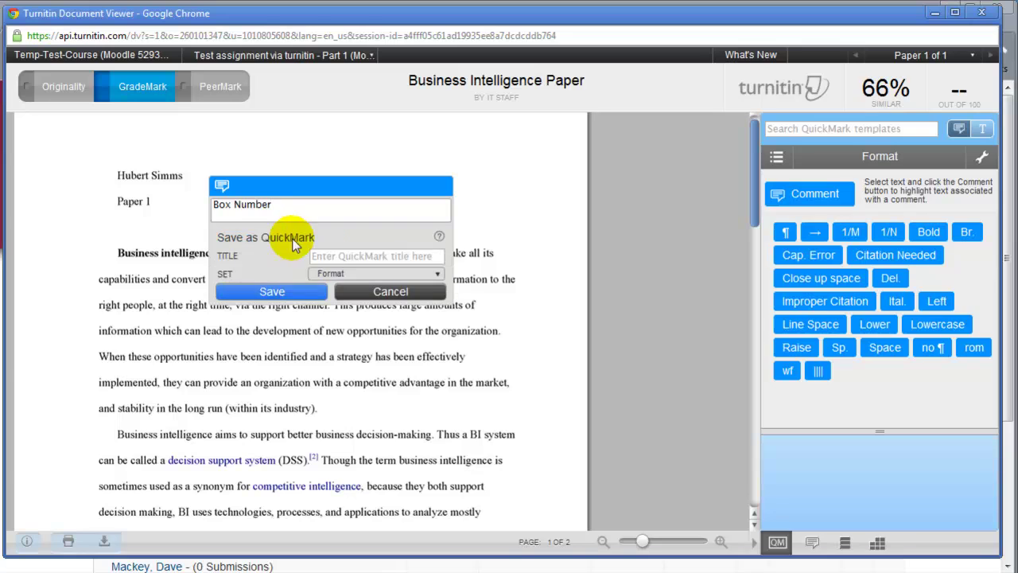
click(341, 257)
text(Box number missing)
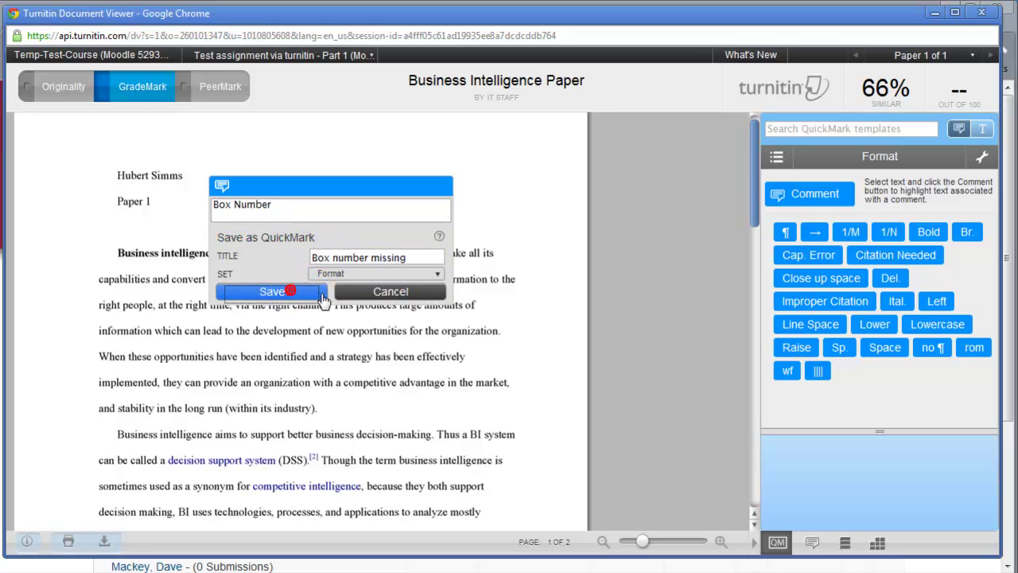
click(293, 296)
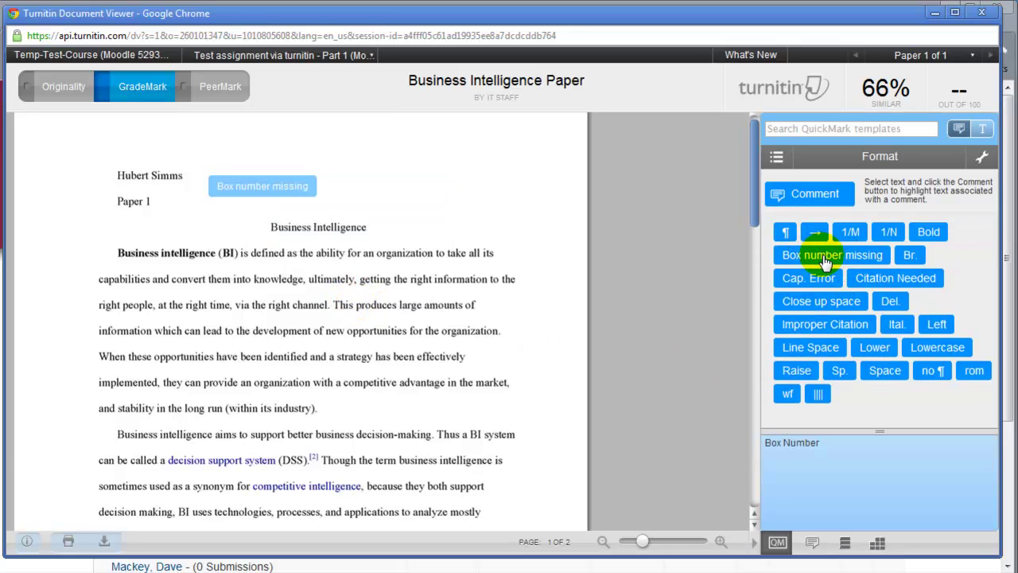
- Place an Improper Citation QuickMark at the end of the first paragraph and open a blank comment beside that paragraph
click(335, 412)
drag(825, 323, 408, 400)
click(506, 352)
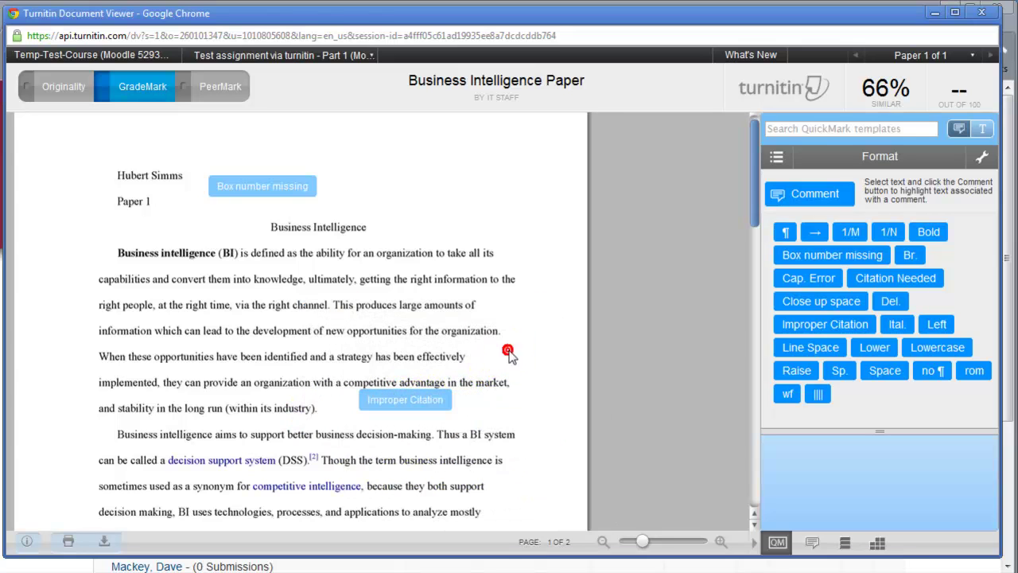
click(509, 356)
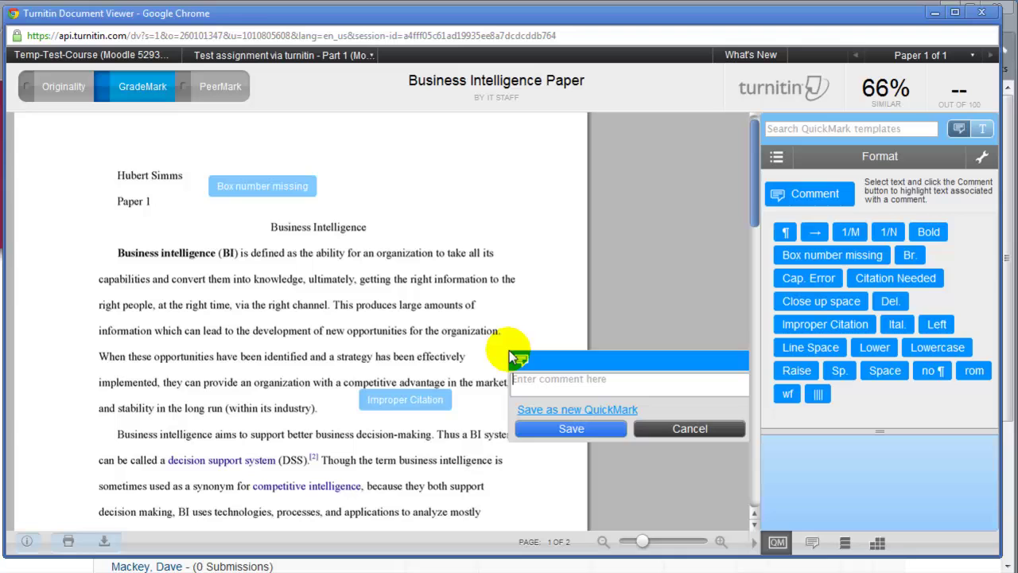
- Browse the QuickMark sets, switch to the Composition set and dismiss the blank comment
click(777, 159)
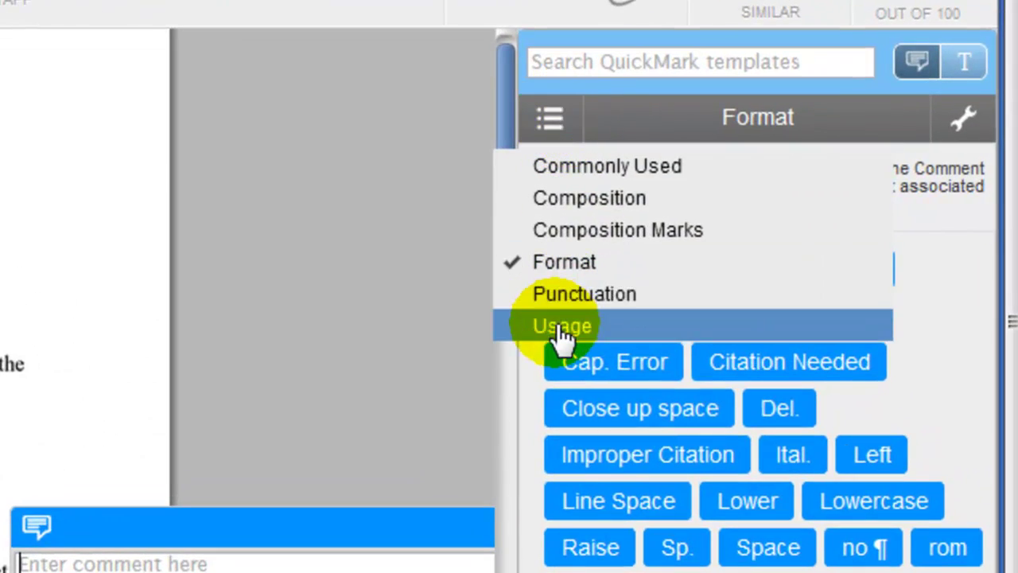
click(557, 324)
click(550, 118)
click(590, 198)
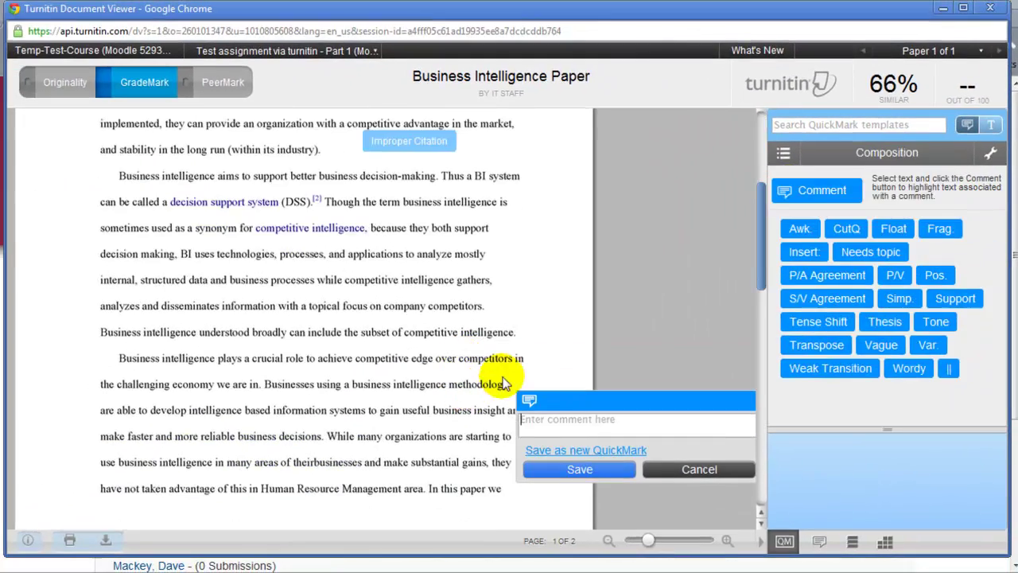
double_click(285, 462)
scroll(334, 402, up, 6)
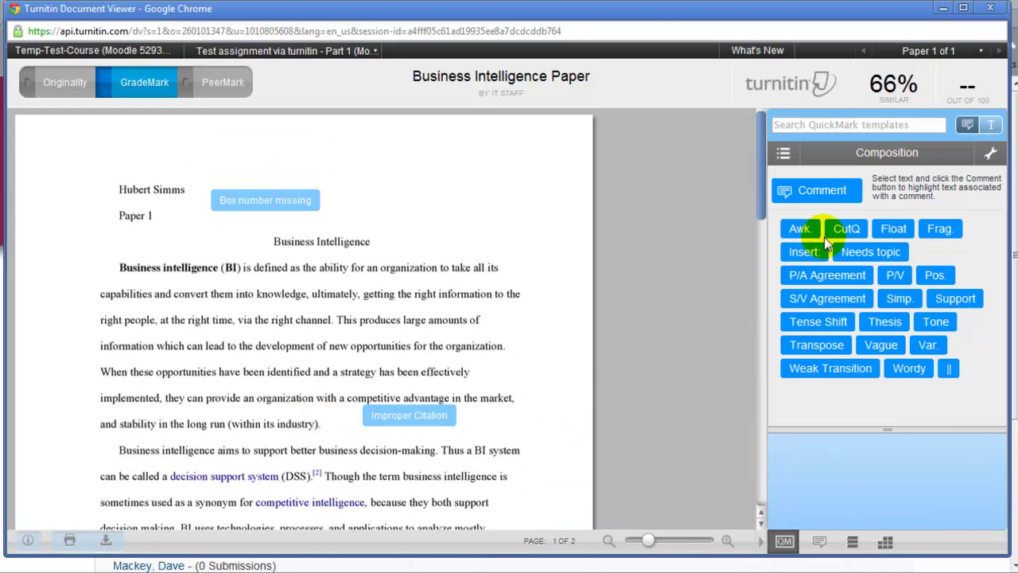
- View the paper's voice and text comment options, and return to the QuickMark templates
click(819, 547)
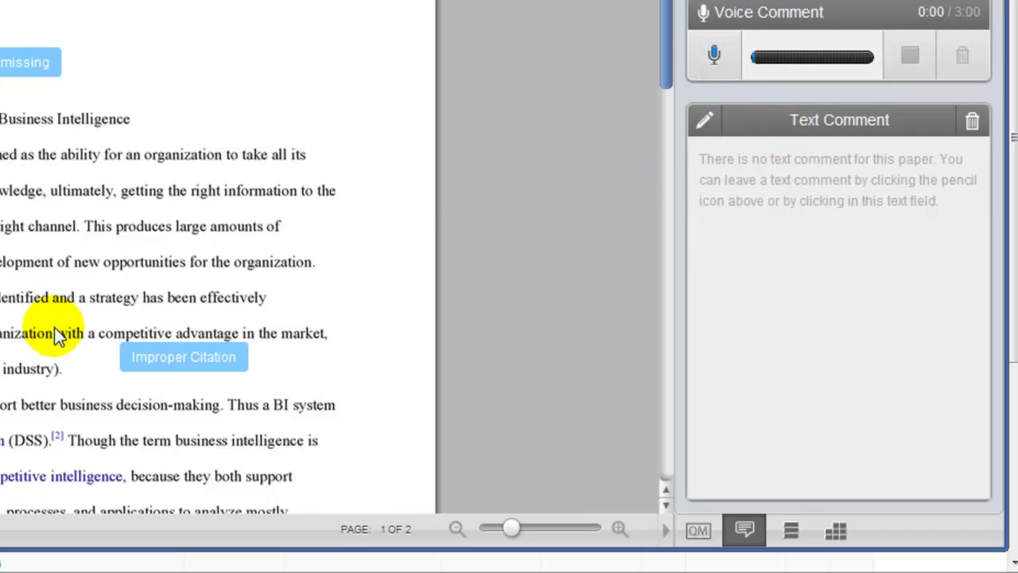
click(698, 530)
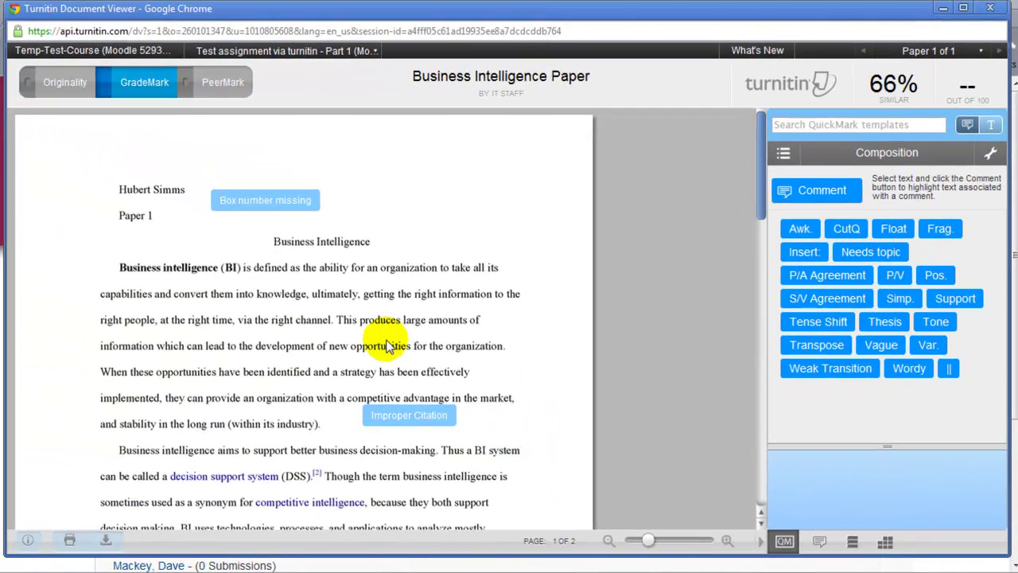
- Set the Business Intelligence Paper's GradeMark grade to 72 and close the document viewer, confirming to leave the page
click(977, 83)
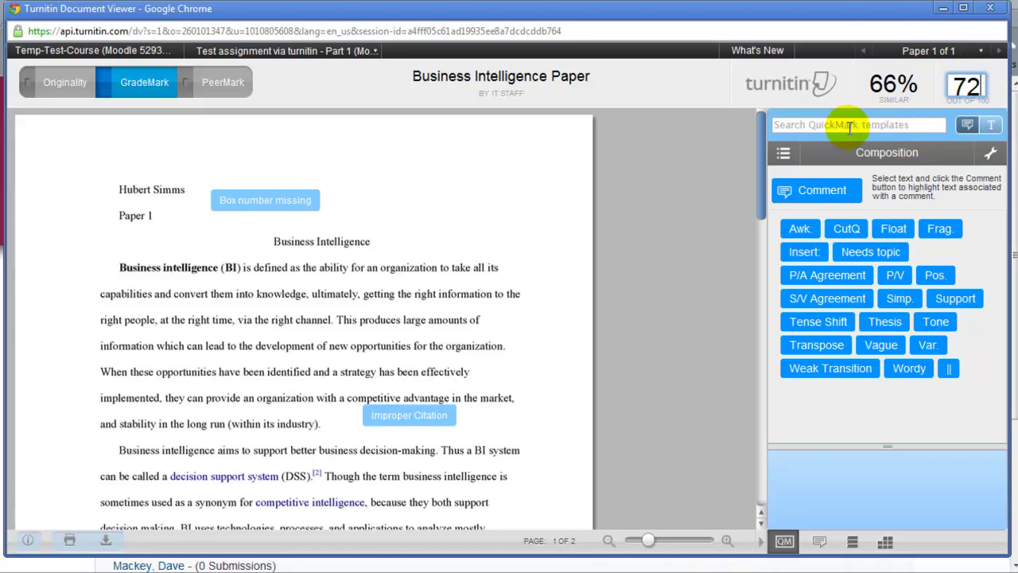
click(709, 204)
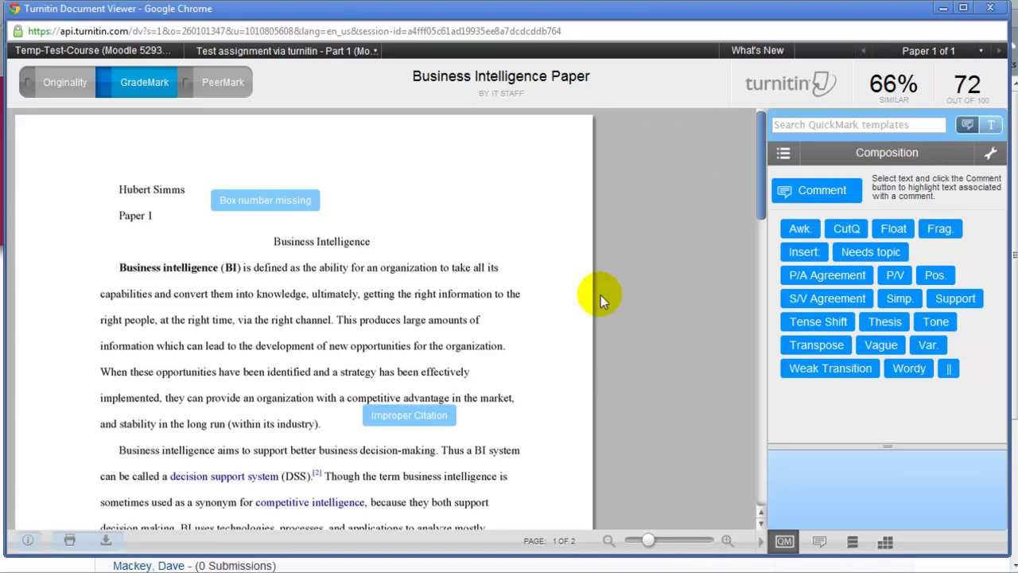
click(992, 9)
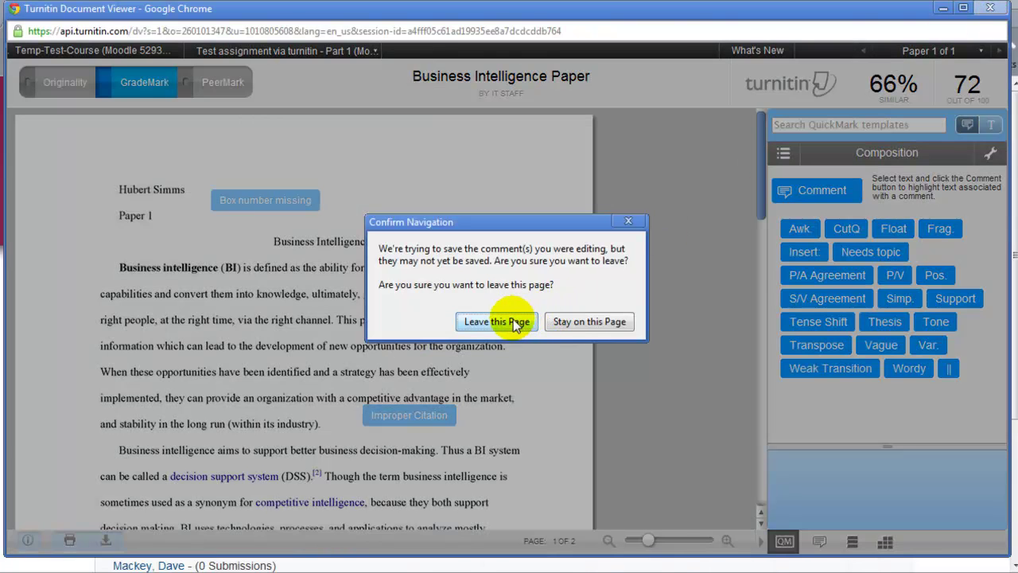
click(502, 327)
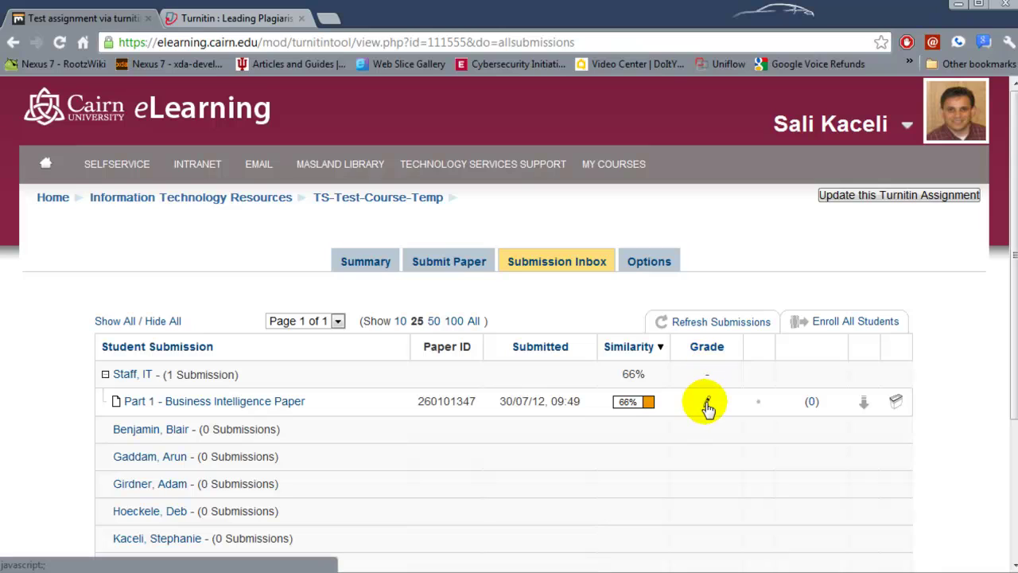
- Enter and save a grade of 72 out of 100 for the Business Intelligence Paper in the submission inbox
click(706, 401)
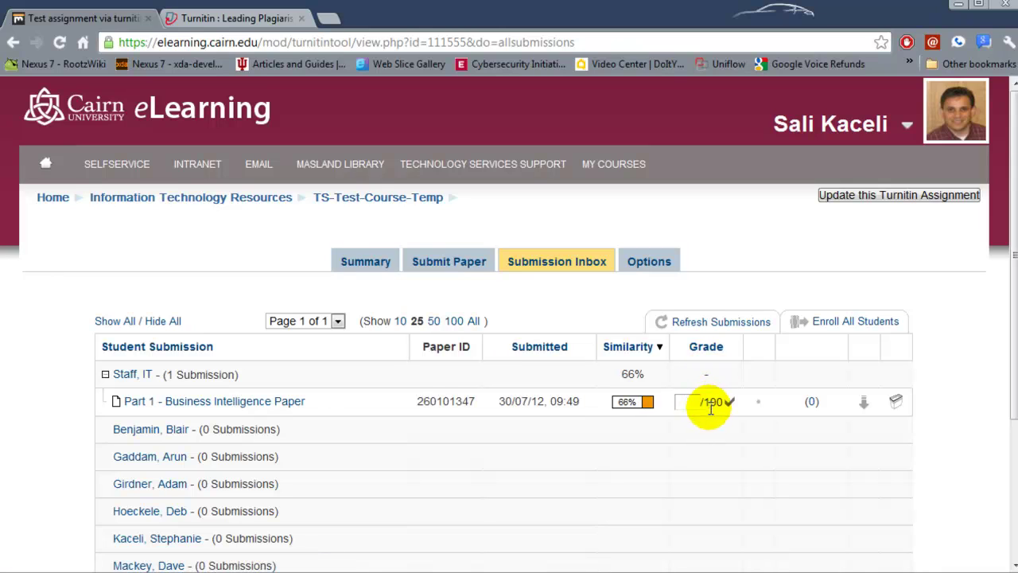
click(693, 402)
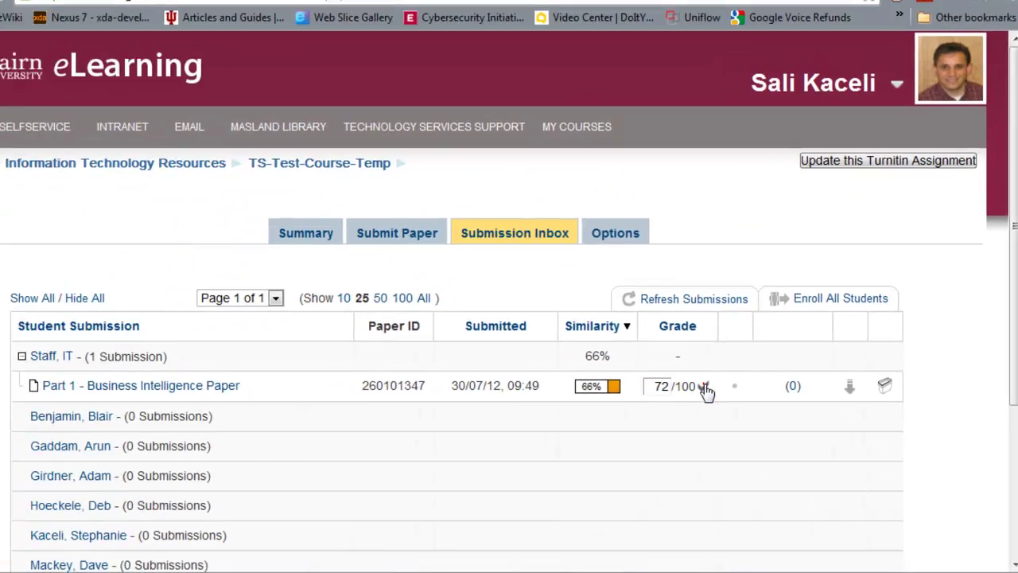
click(463, 242)
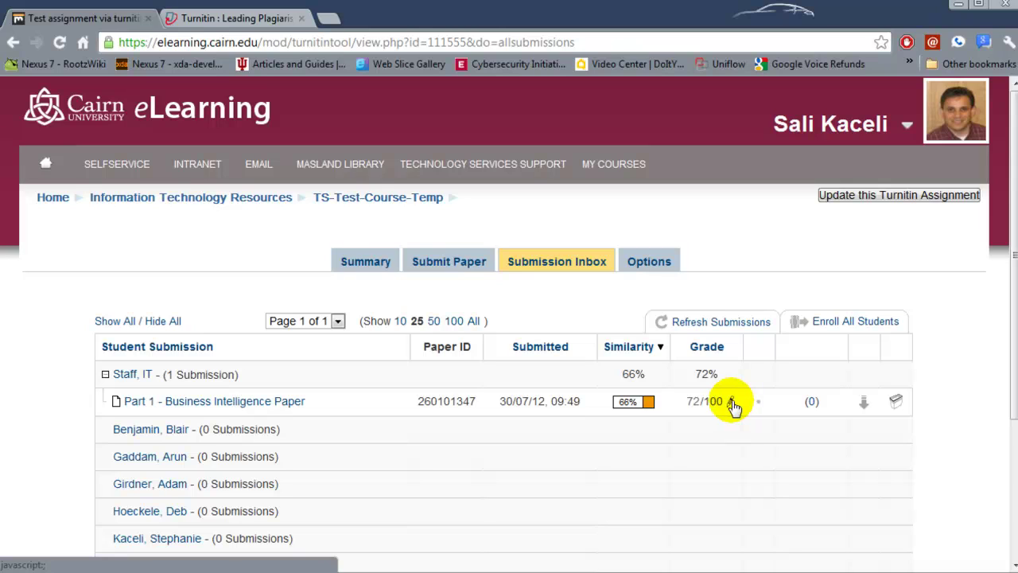
- Add the feedback comment "Click on the submitted paper to view additional comments." to the Business Intelligence Paper submission
click(812, 407)
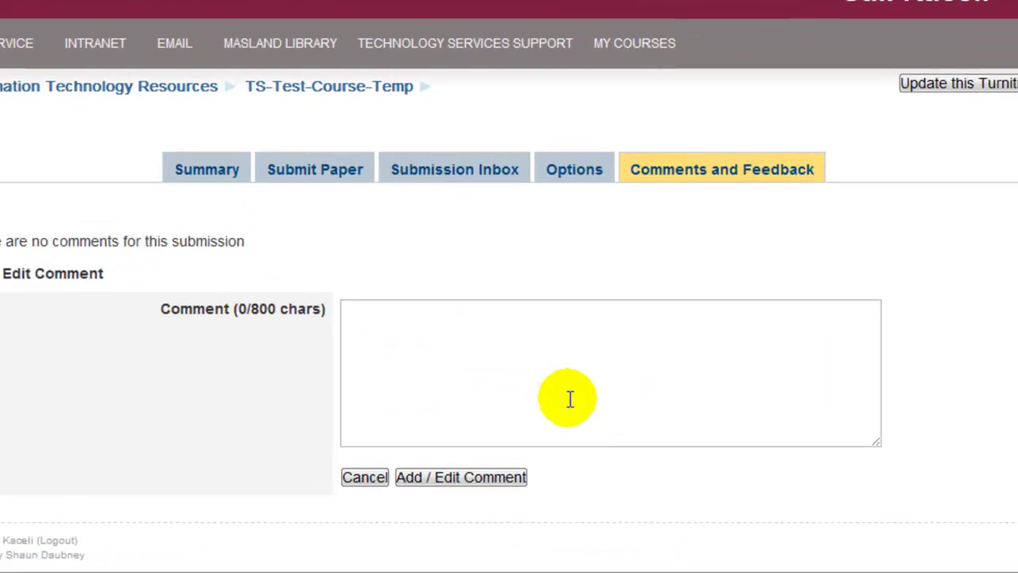
text(Click on the submitted paper to view additional comments.)
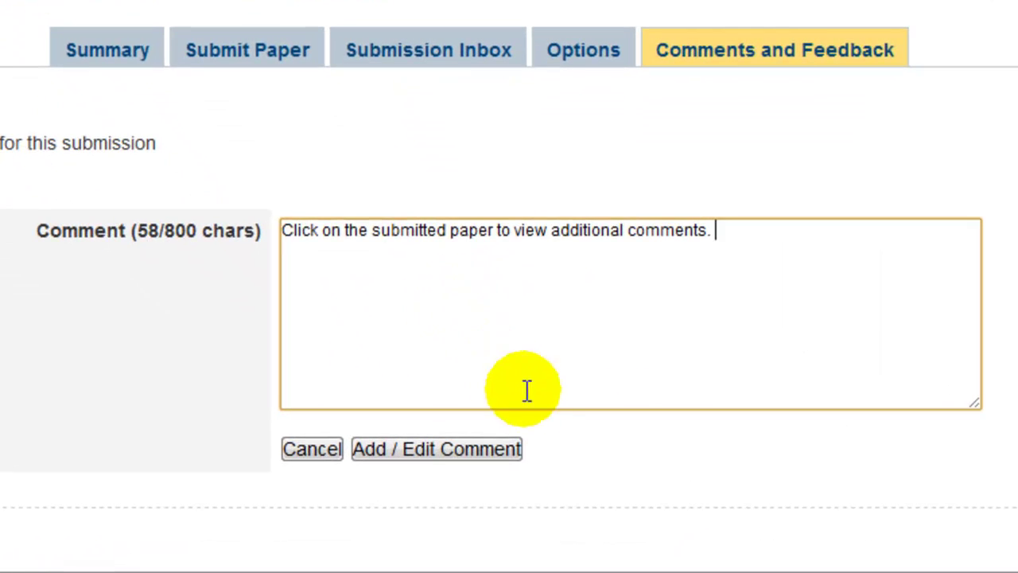
click(429, 450)
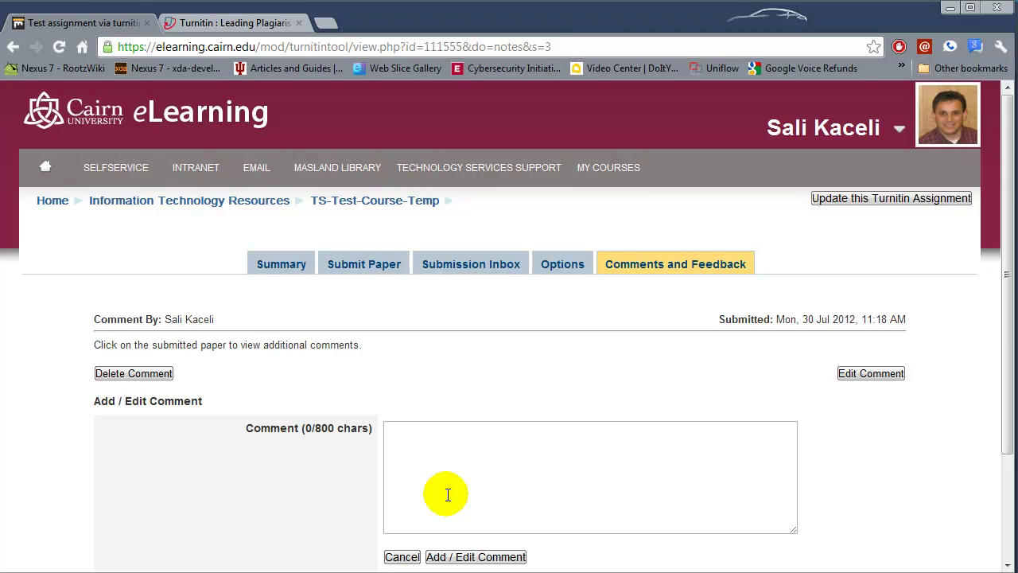
- Check the submission inbox listing and the post date of Part 1 in the assignment summary
click(478, 271)
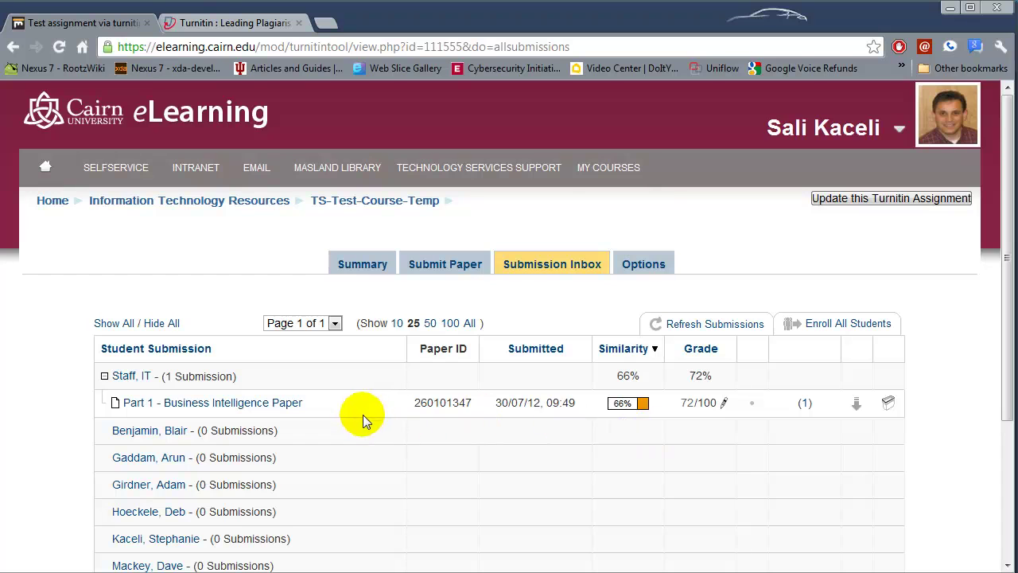
scroll(594, 495, down, 3)
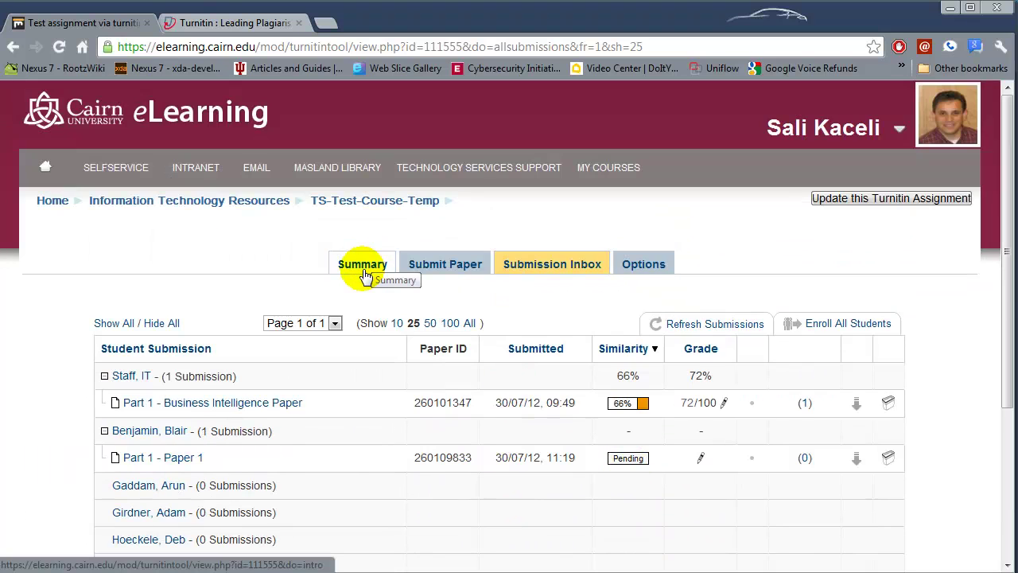
click(366, 271)
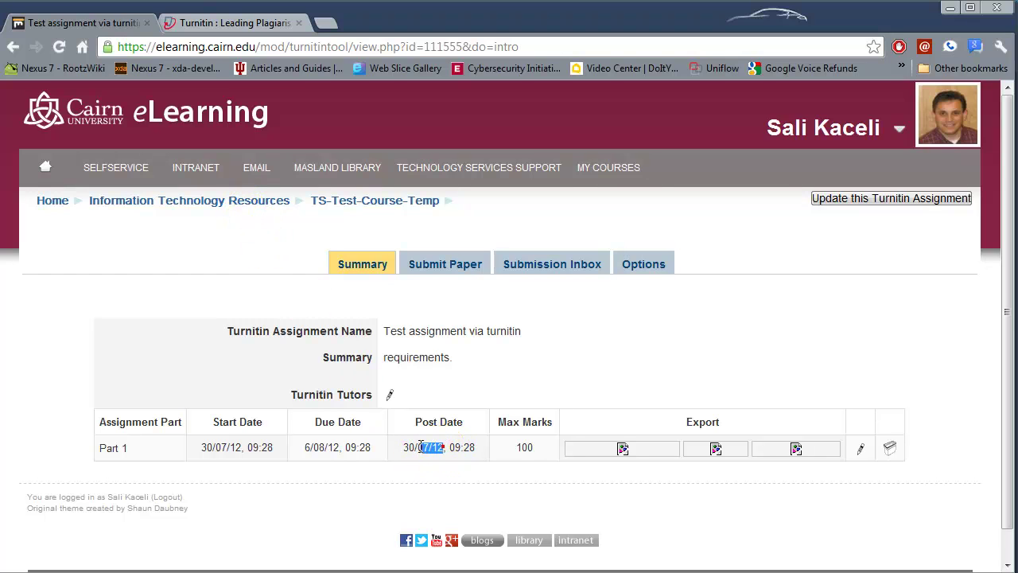
drag(475, 447, 420, 447)
click(273, 451)
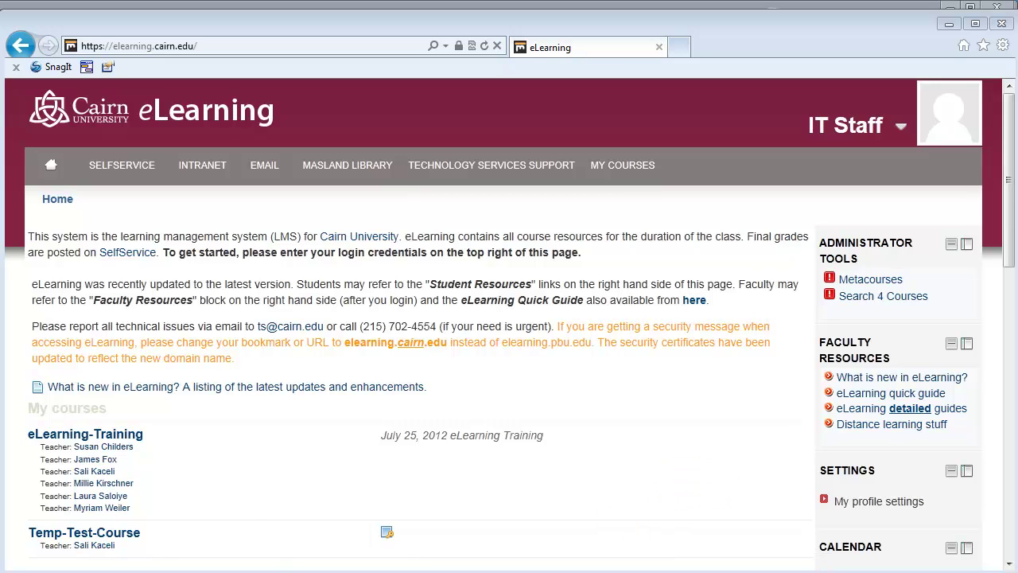
- In the student's Internet Explorer session, open Temp-Test-Course and its "Test assignment via turnitin" activity
click(113, 540)
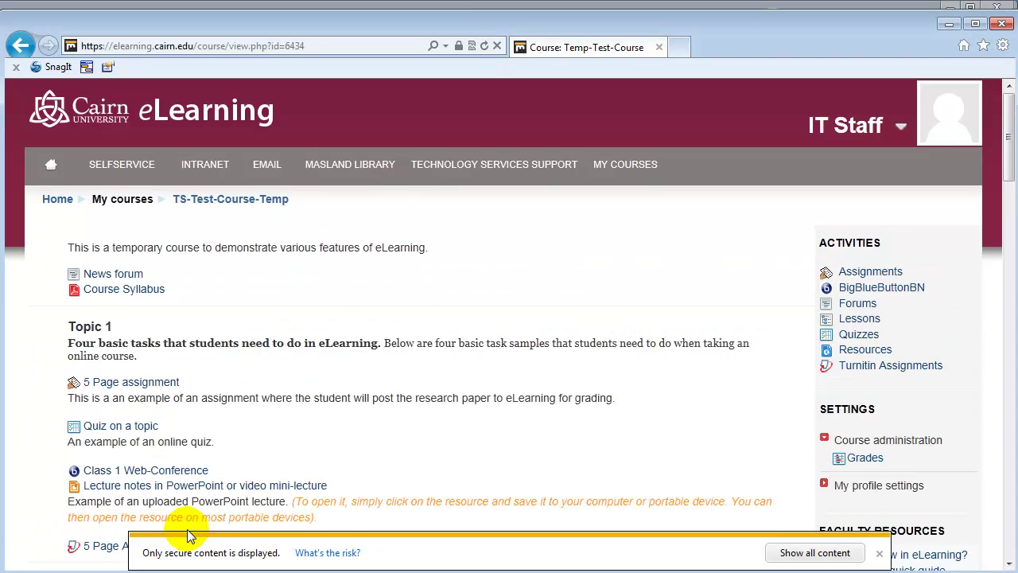
scroll(446, 457, down, 3)
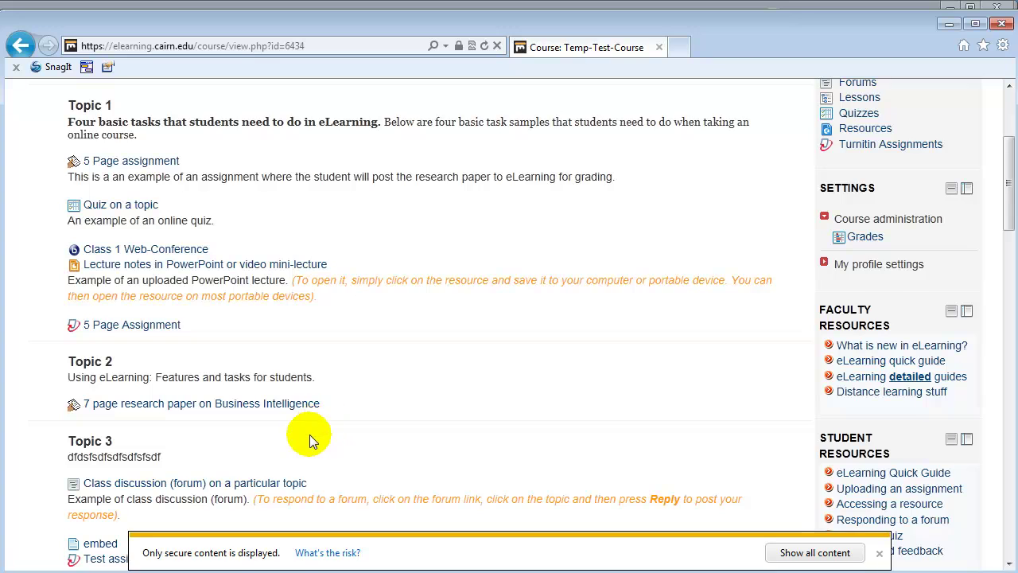
scroll(273, 445, down, 2)
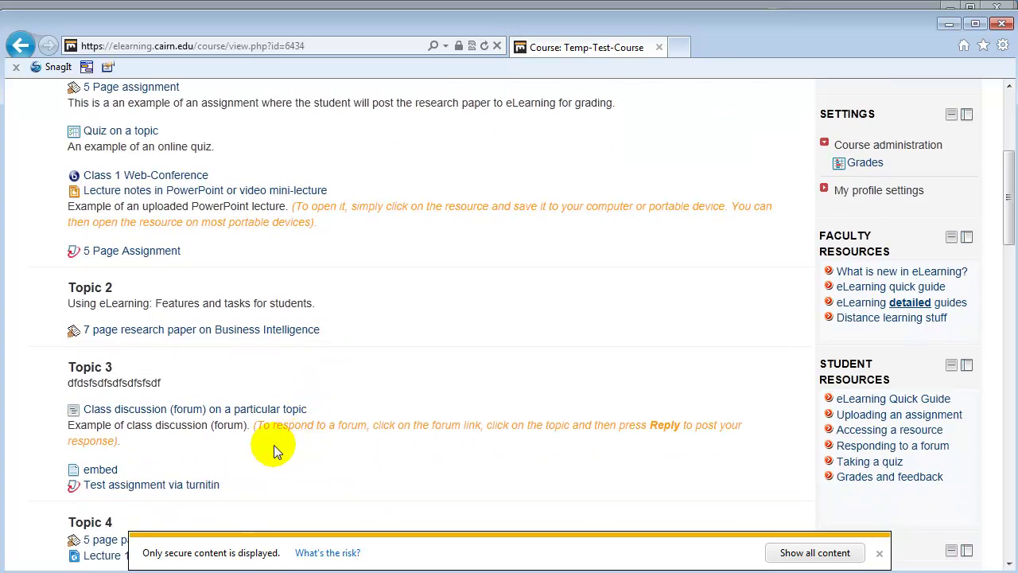
click(159, 487)
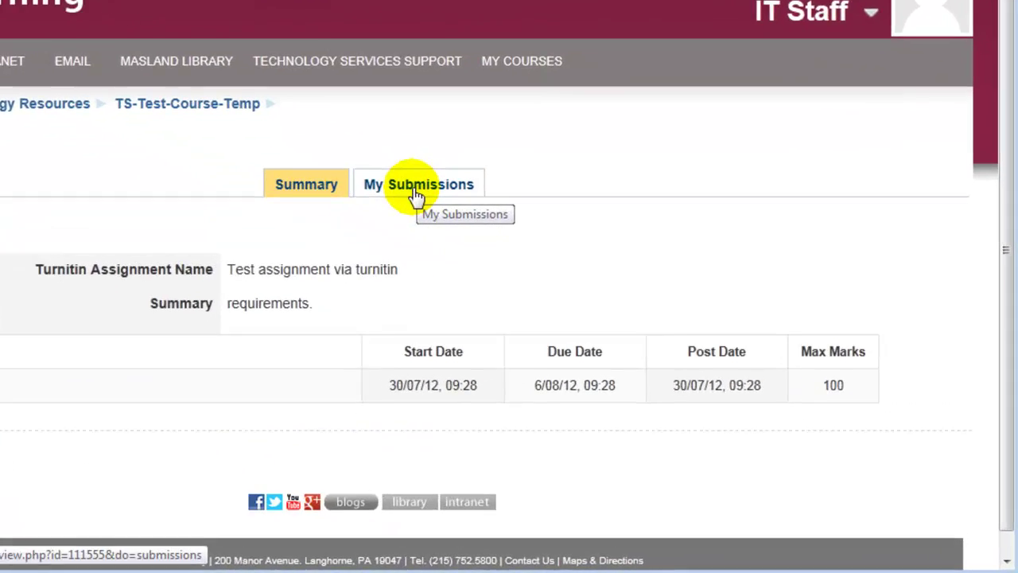
- View the student's own submissions and check the similarity score, grade and instructor comment
click(541, 268)
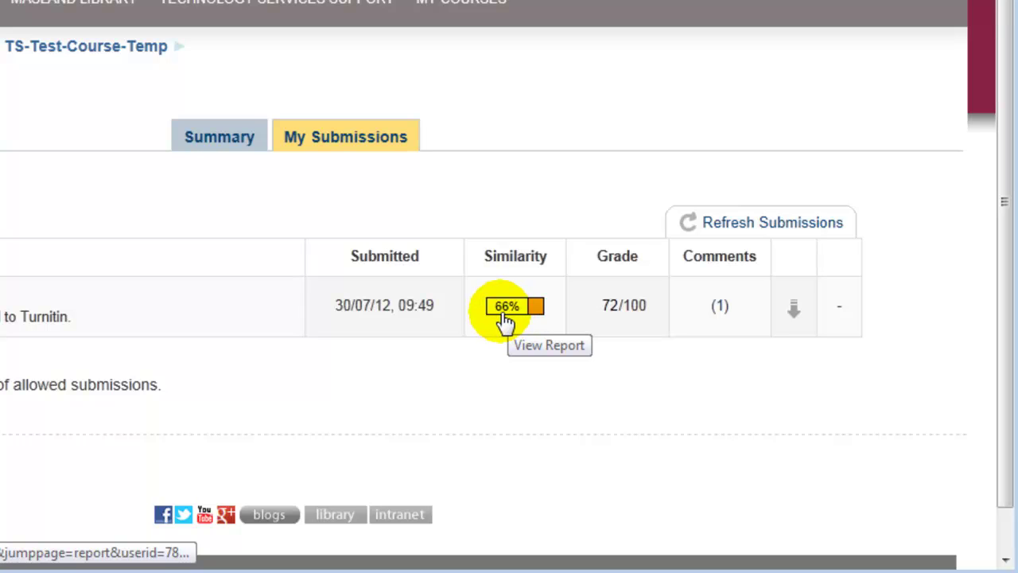
double_click(610, 307)
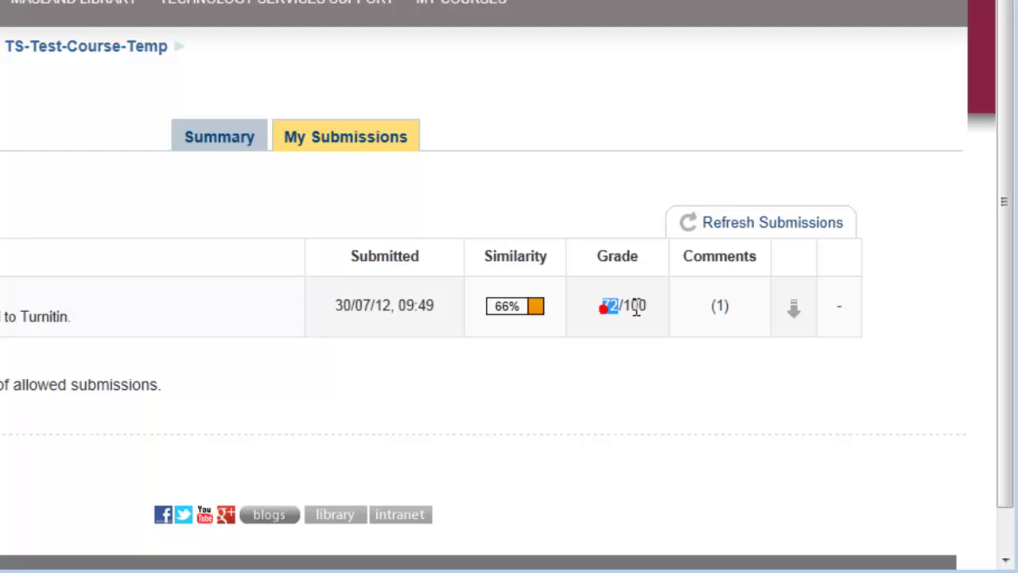
click(722, 310)
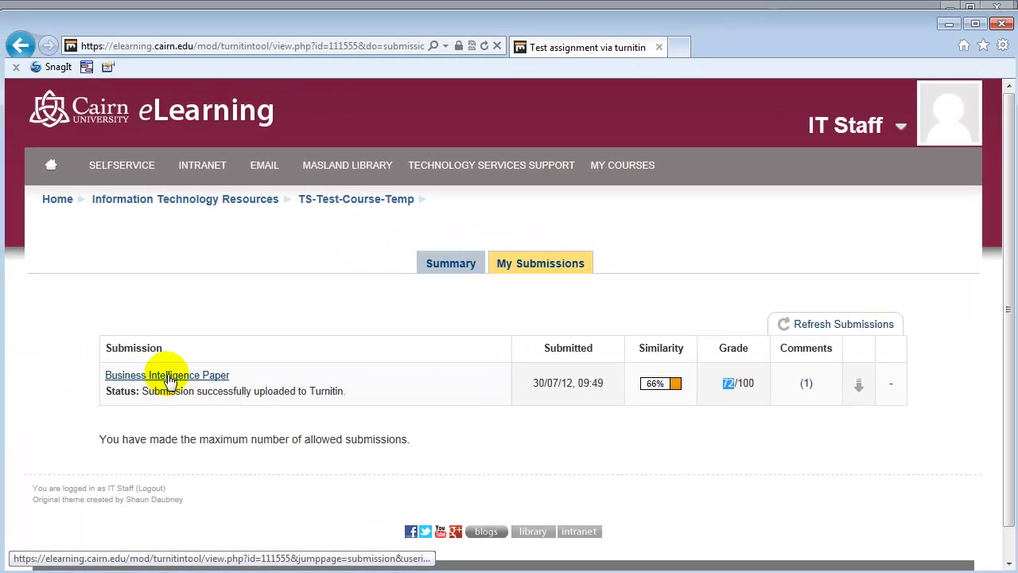
- Open the student's Business Intelligence Paper in GradeMark and examine the instructor's inline comments and grade
click(174, 380)
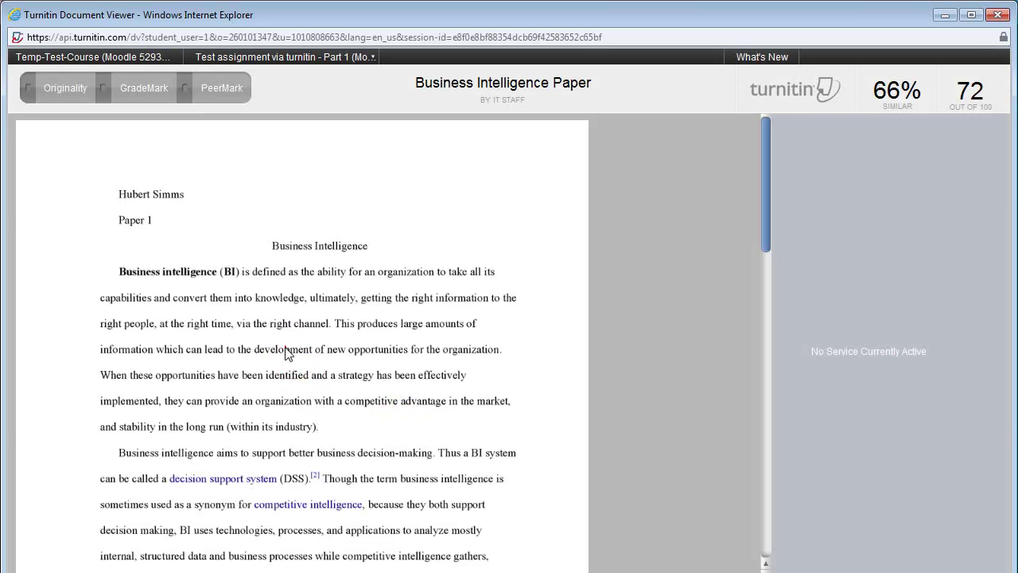
click(154, 96)
mouse_move(374, 421)
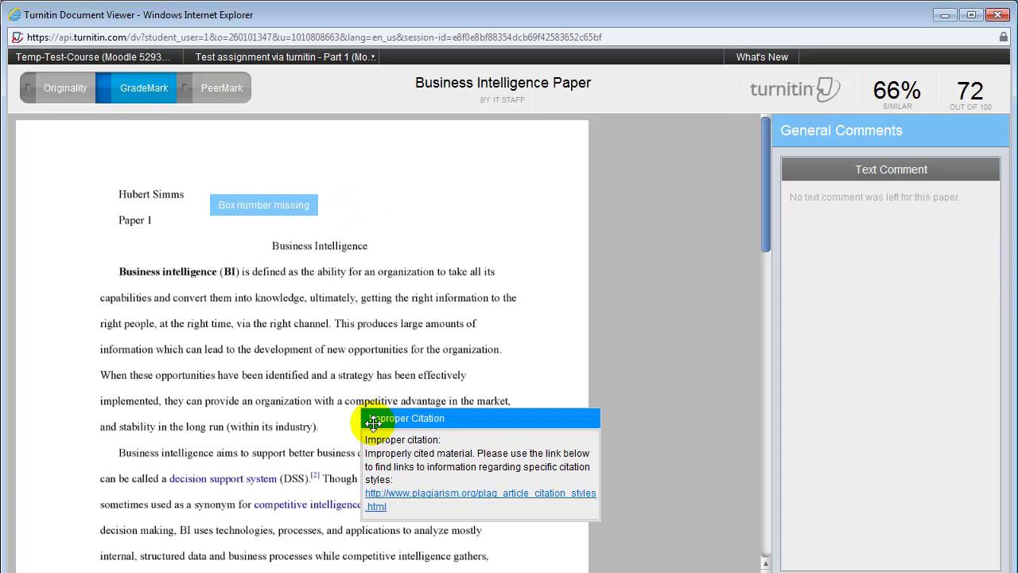
scroll(434, 465, down, 3)
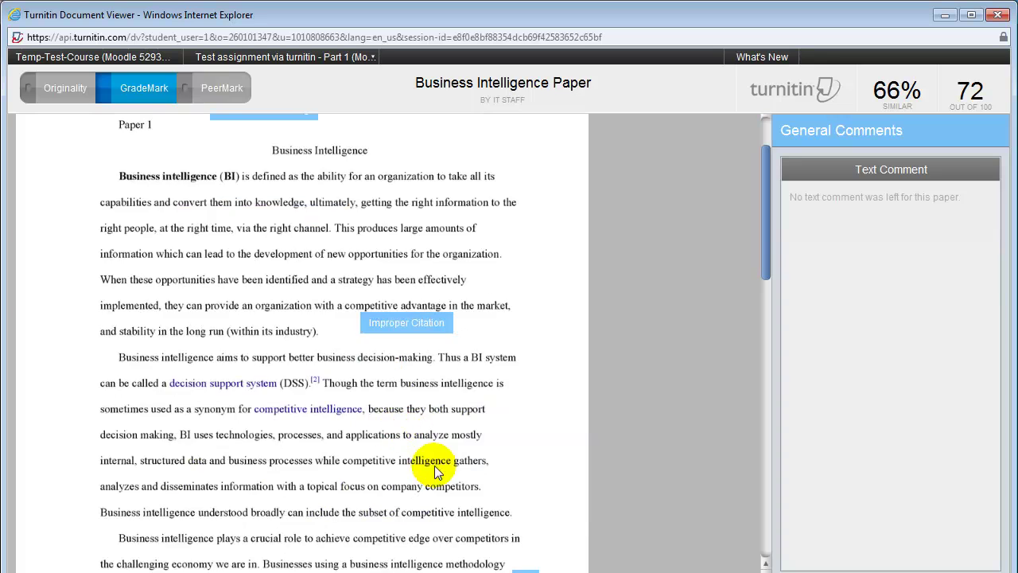
scroll(434, 465, down, 6)
mouse_move(525, 390)
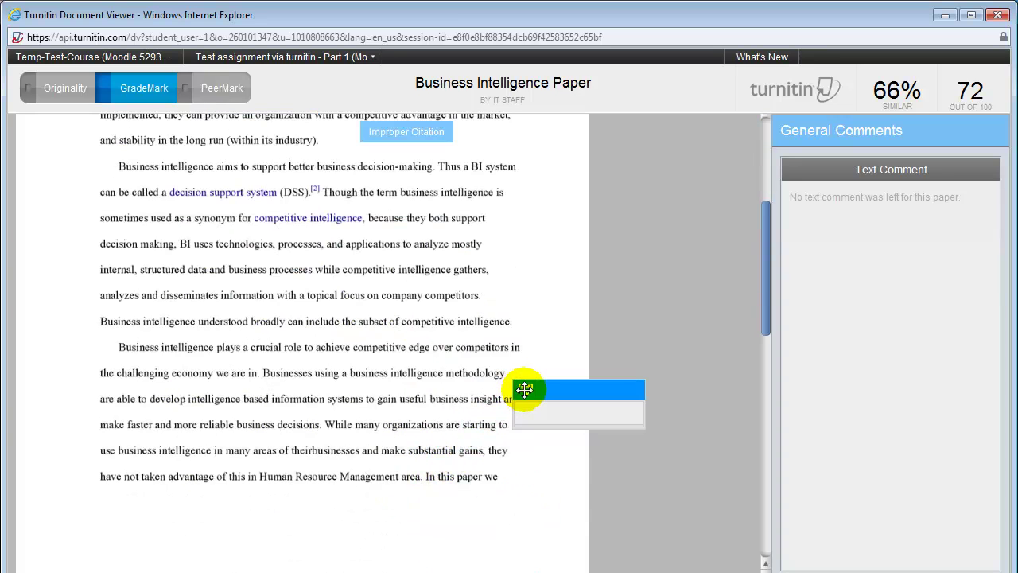
scroll(420, 286, up, 6)
mouse_move(396, 320)
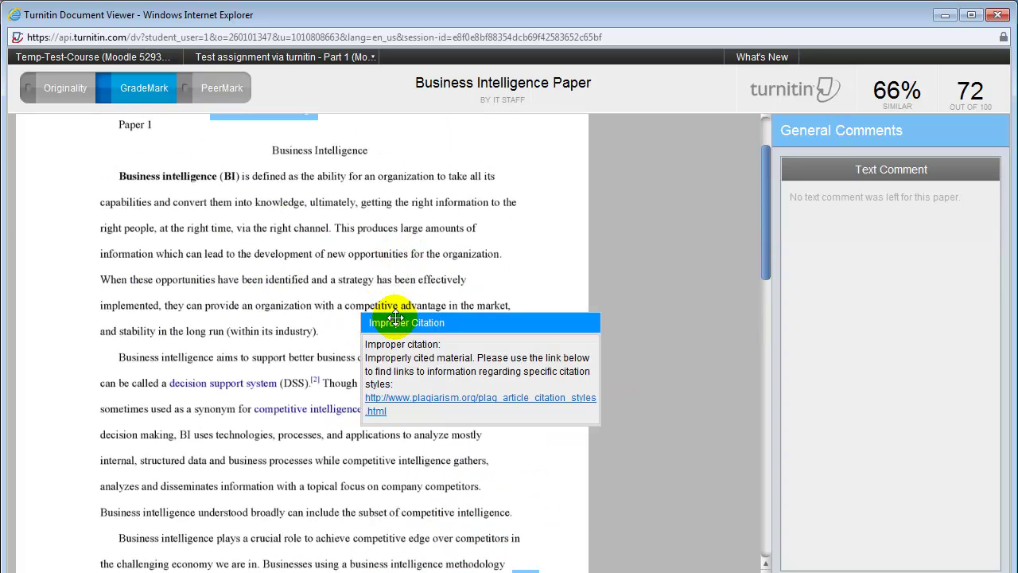
scroll(317, 212, up, 3)
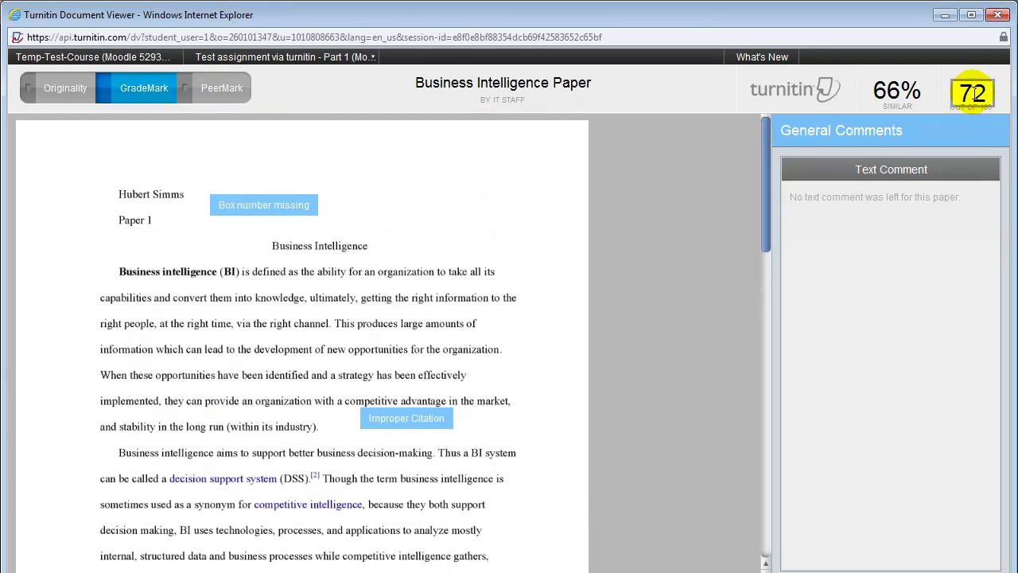